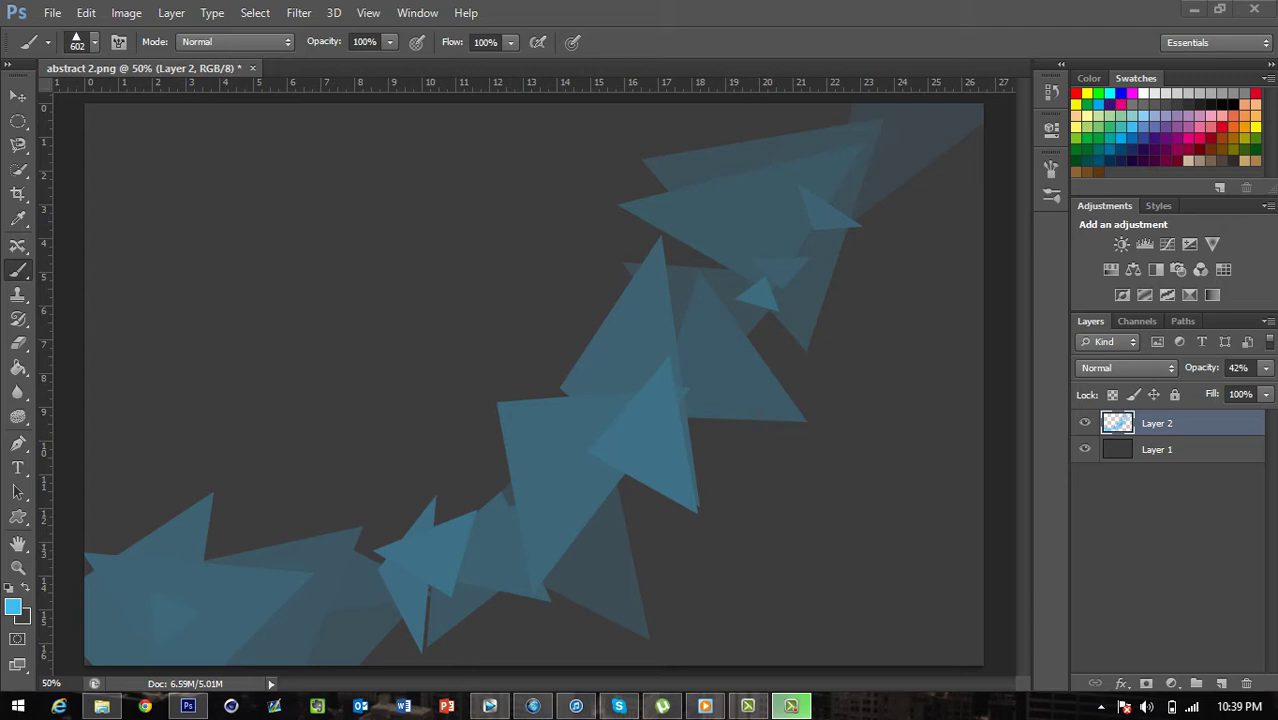
Step: Paint a trial stroke of scattered blue triangles across the canvas and undo it
key(alt+Tab)
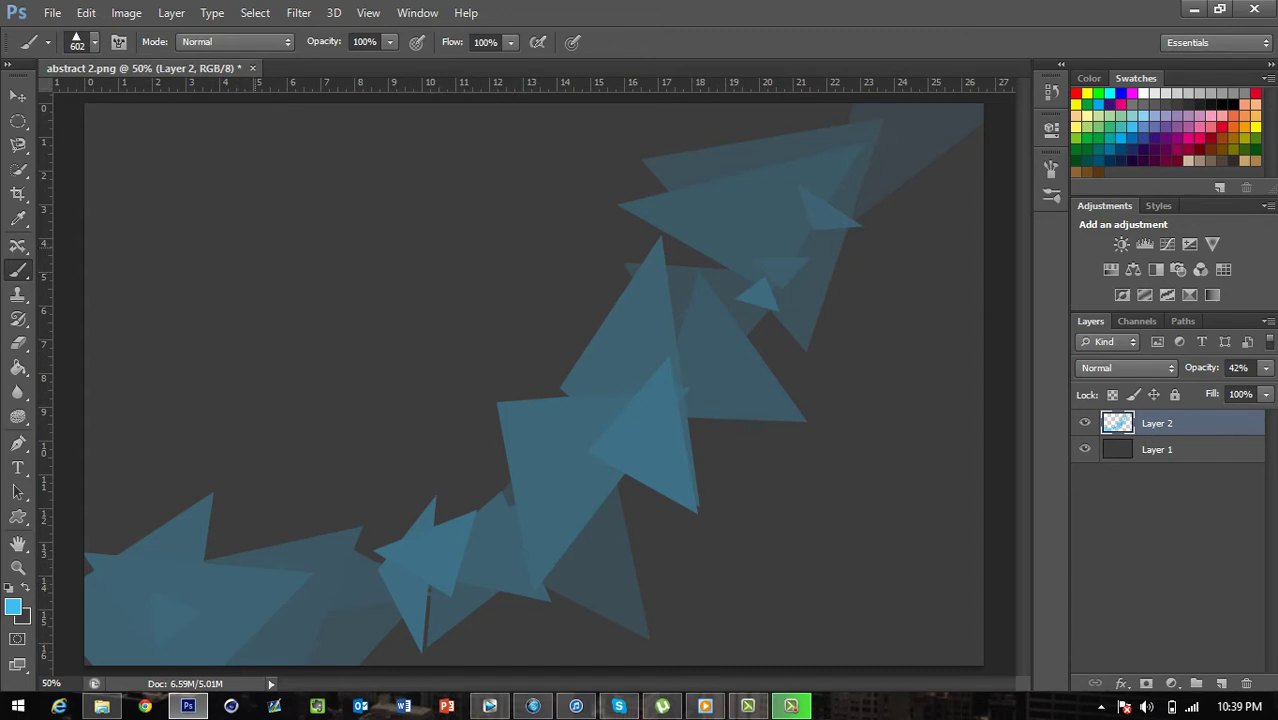
mouse_move(254, 246)
mouse_down()
mouse_move(385, 355)
mouse_move(690, 305)
mouse_move(530, 195)
mouse_move(319, 253)
mouse_move(725, 555)
mouse_move(930, 510)
mouse_up()
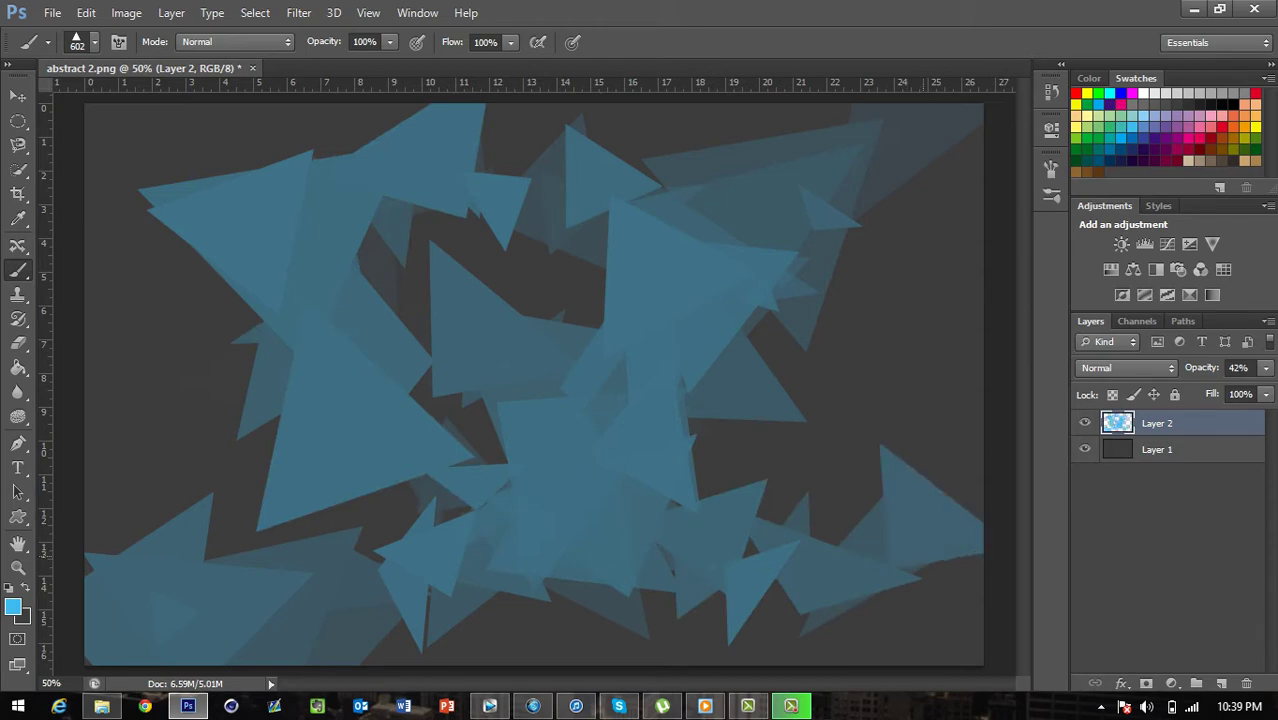
key(ctrl+z)
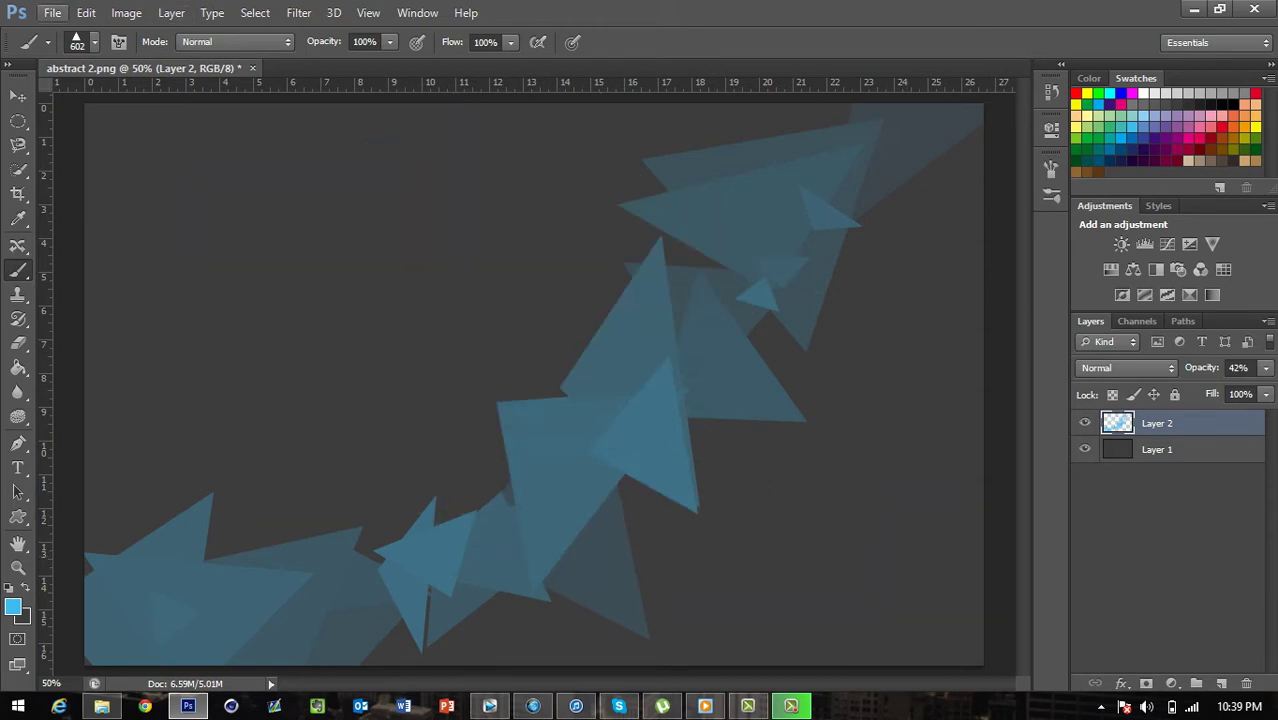
Step: Create a new 2000 by 2000 pixel RGB document at 100 pixels/inch with a white background
click(52, 12)
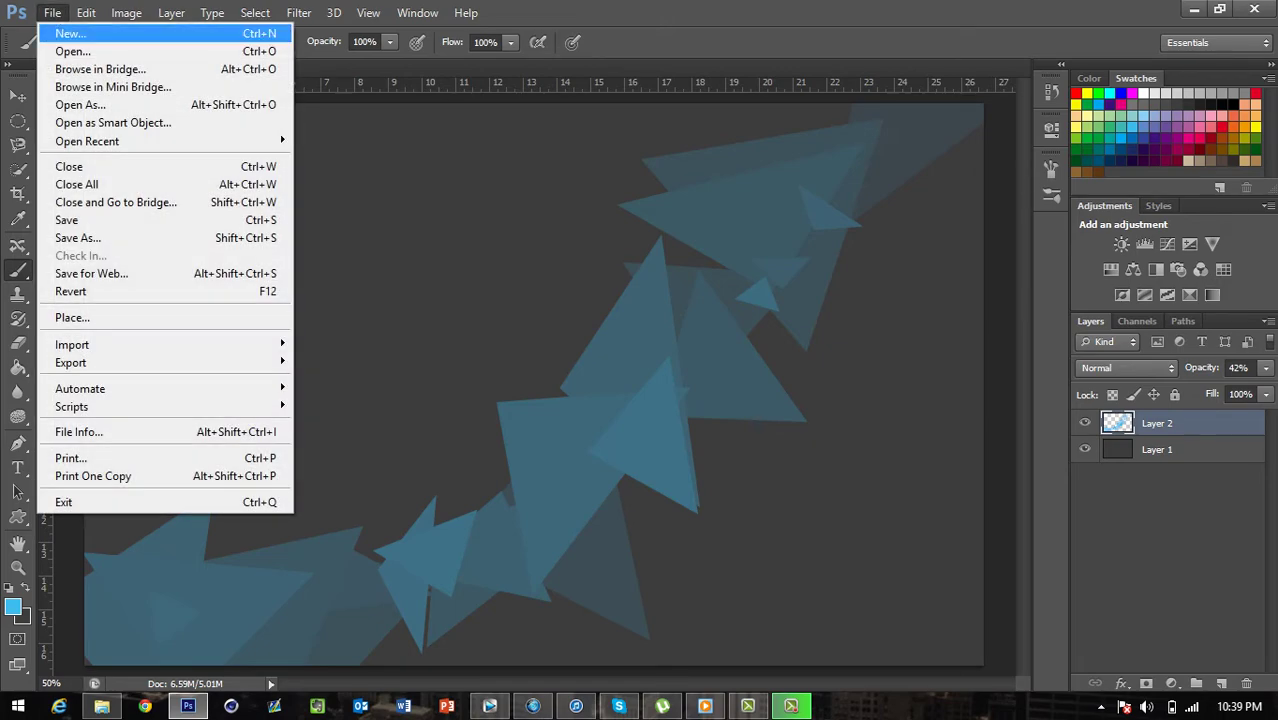
click(60, 31)
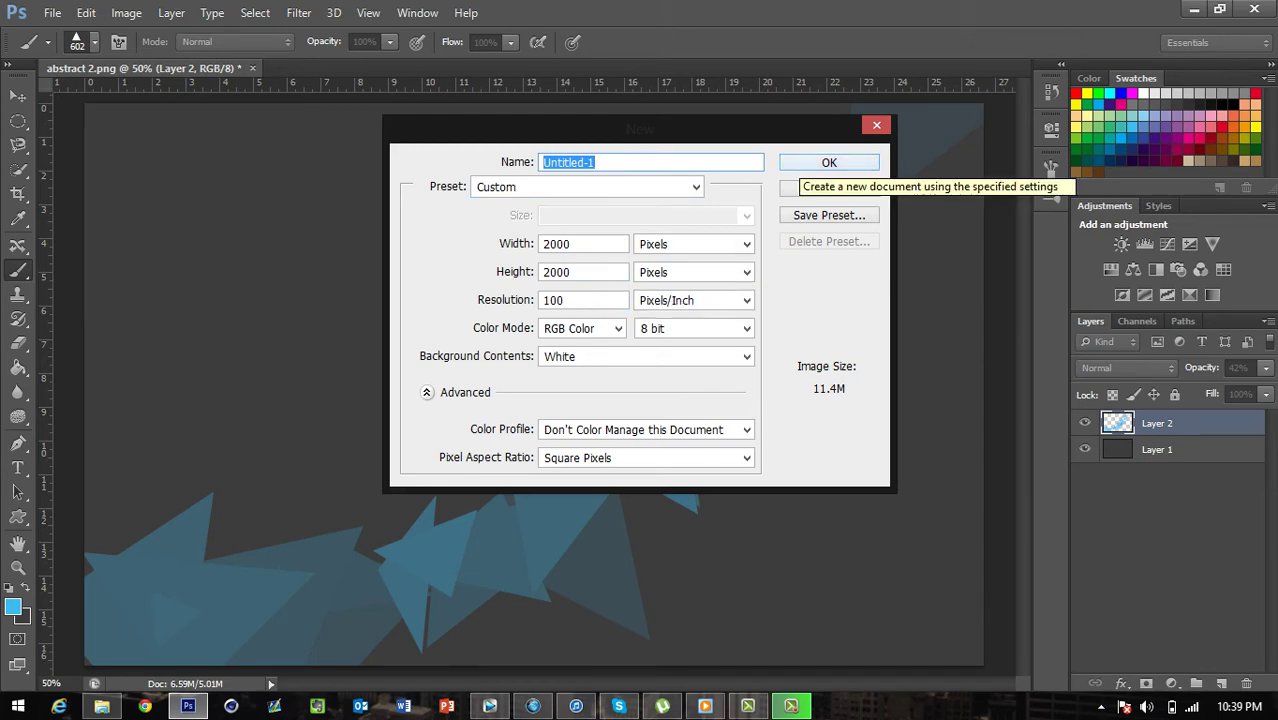
click(815, 163)
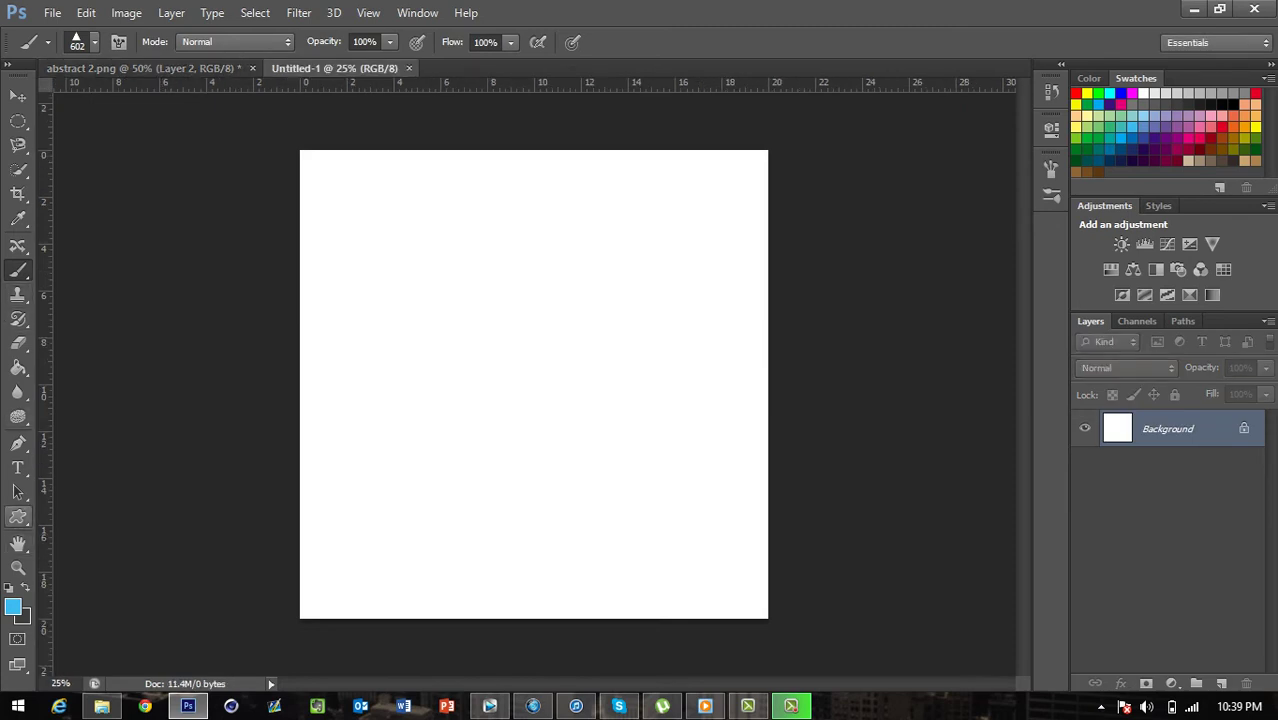
Step: Append the complete "All" shape set to the Custom Shape tool's shape library
click(18, 516)
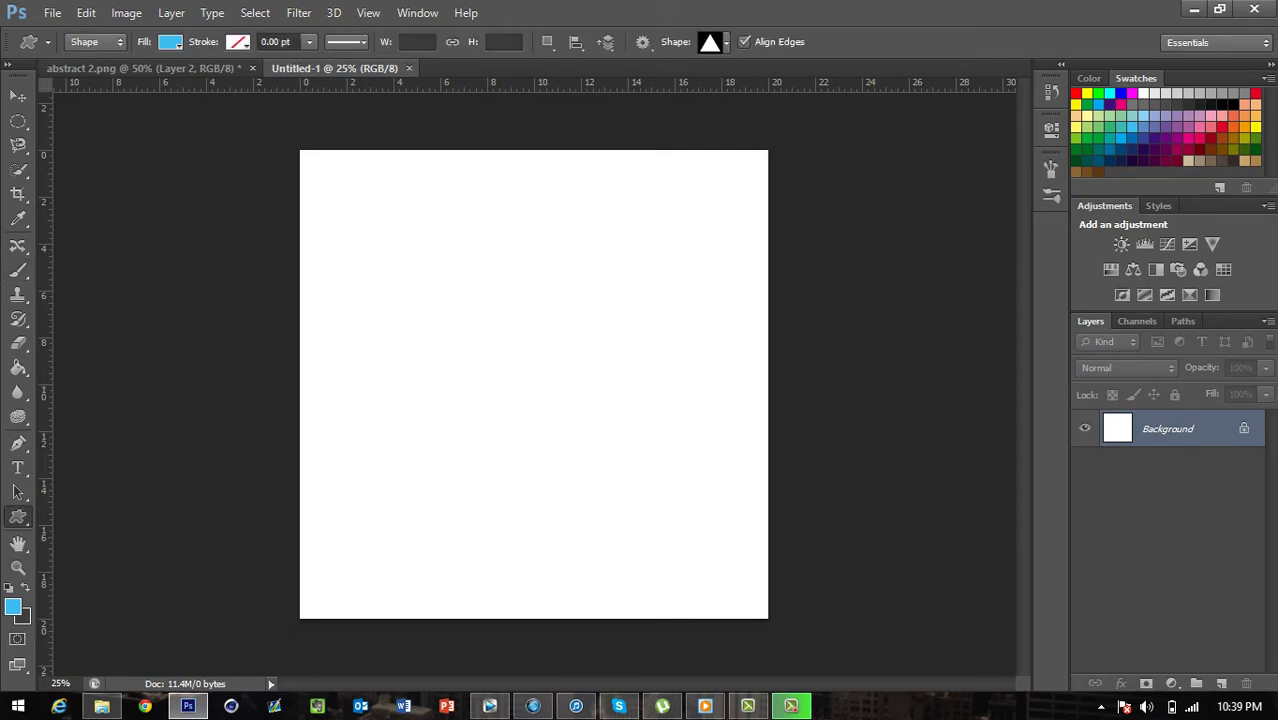
click(727, 42)
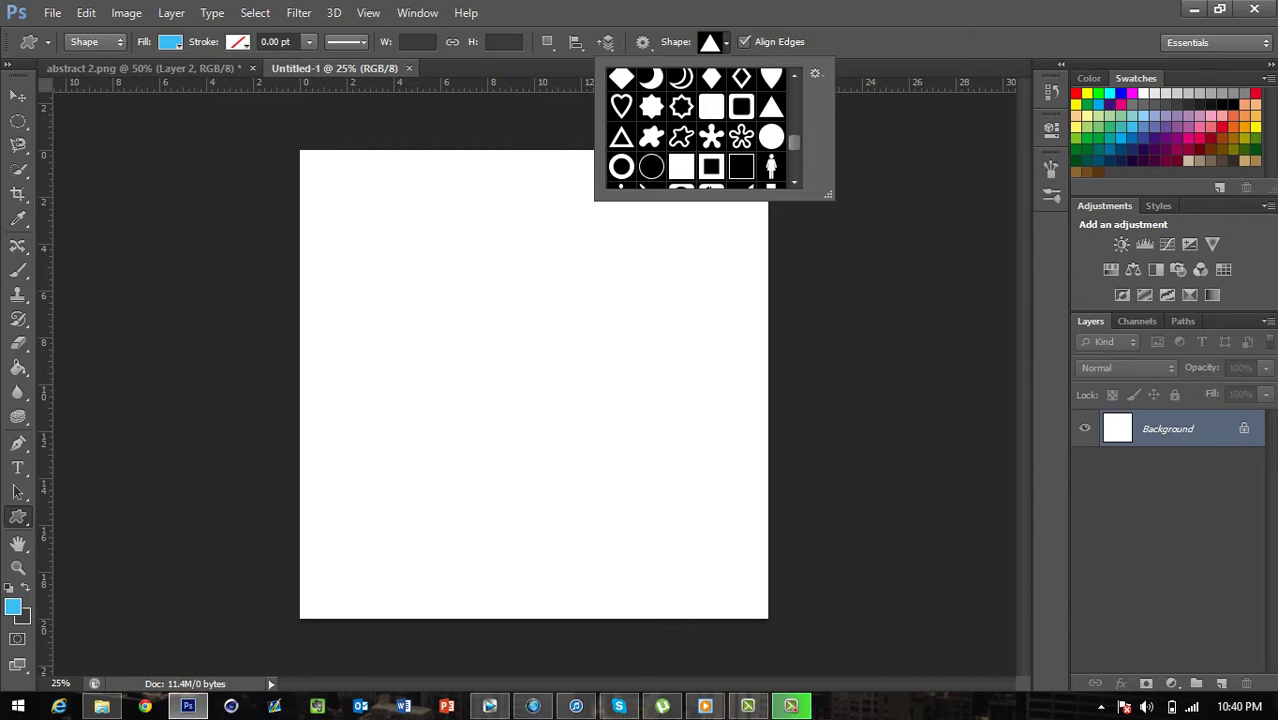
click(815, 73)
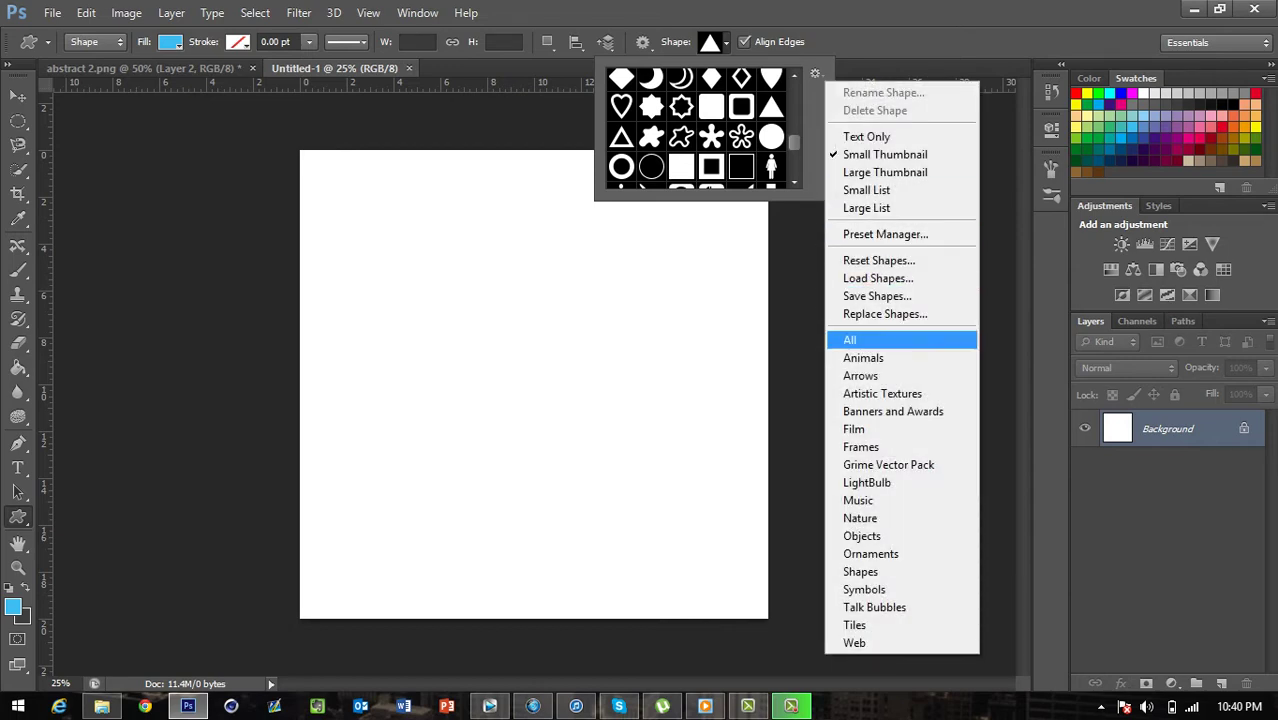
click(870, 340)
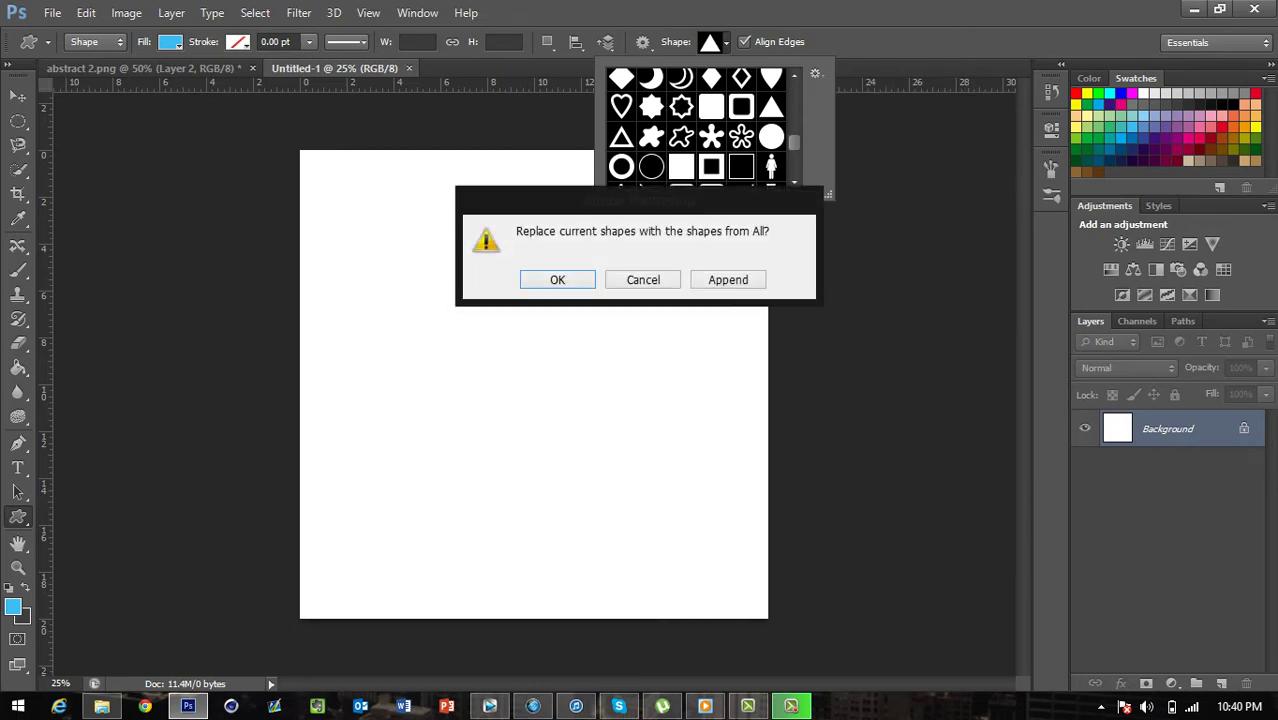
click(728, 280)
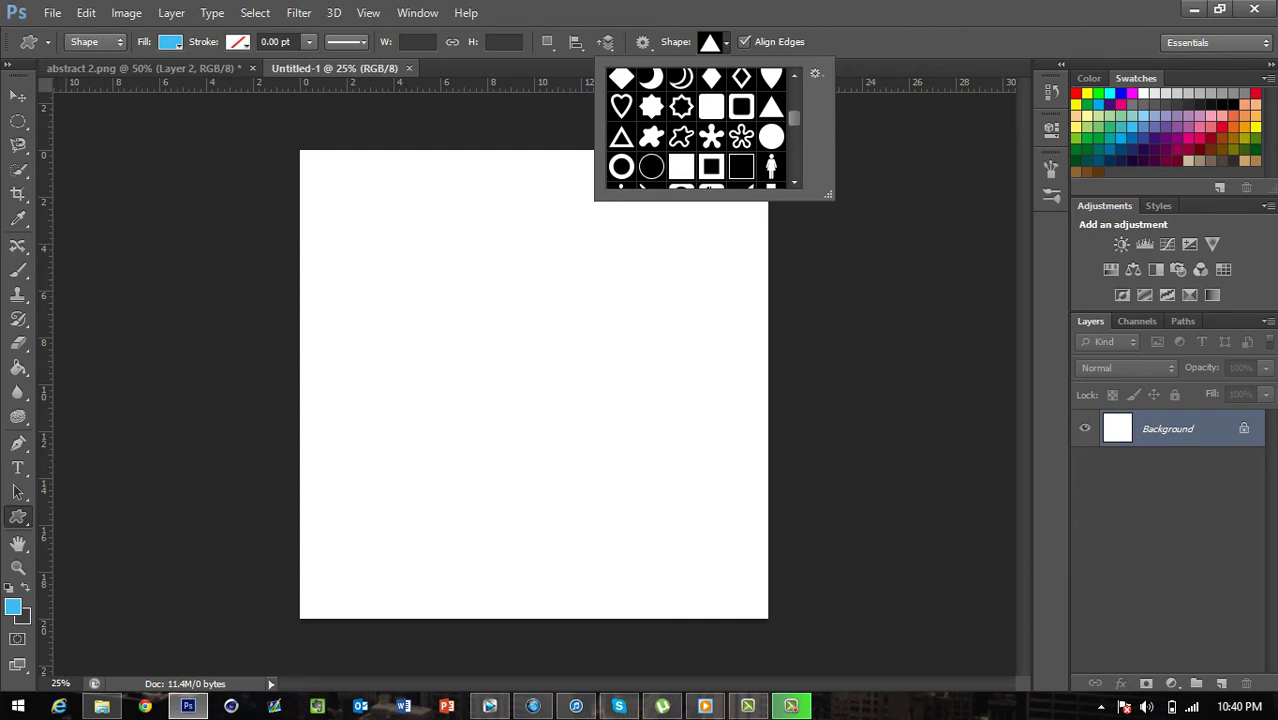
Step: Choose the solid triangle as the custom shape for drawing
click(771, 107)
click(621, 137)
click(771, 107)
click(727, 43)
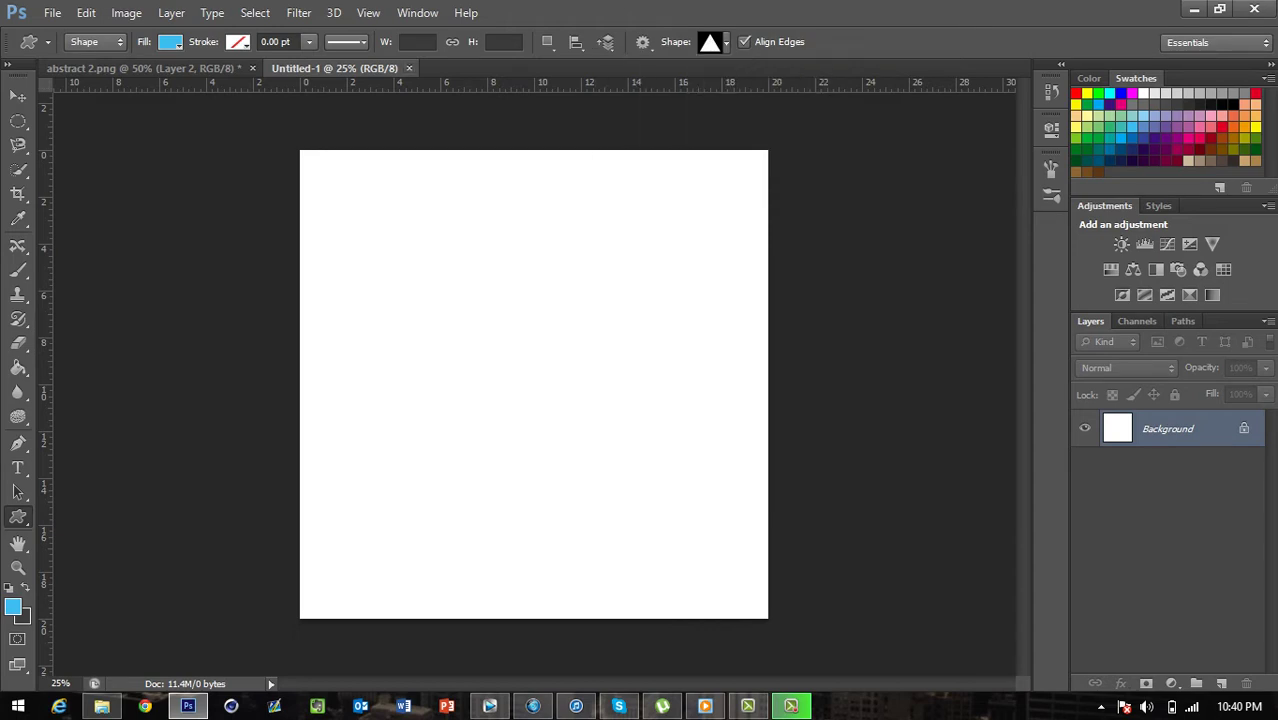
click(170, 41)
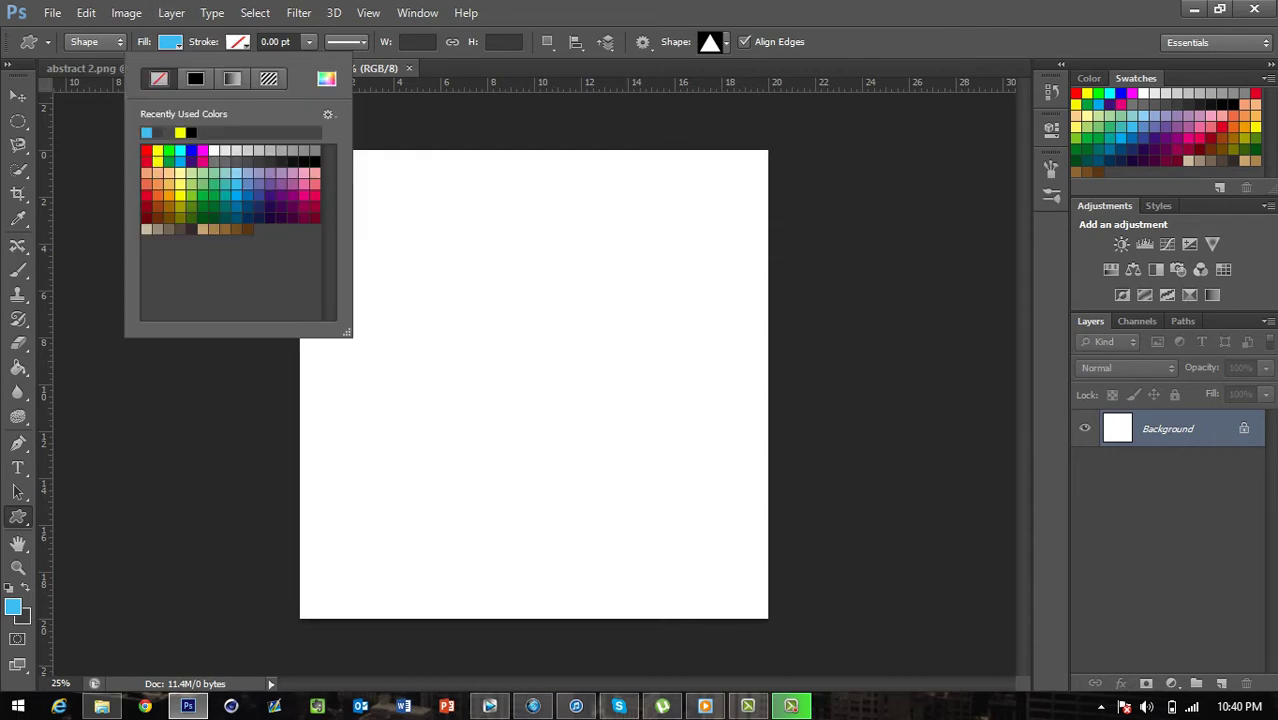
click(170, 41)
click(170, 41)
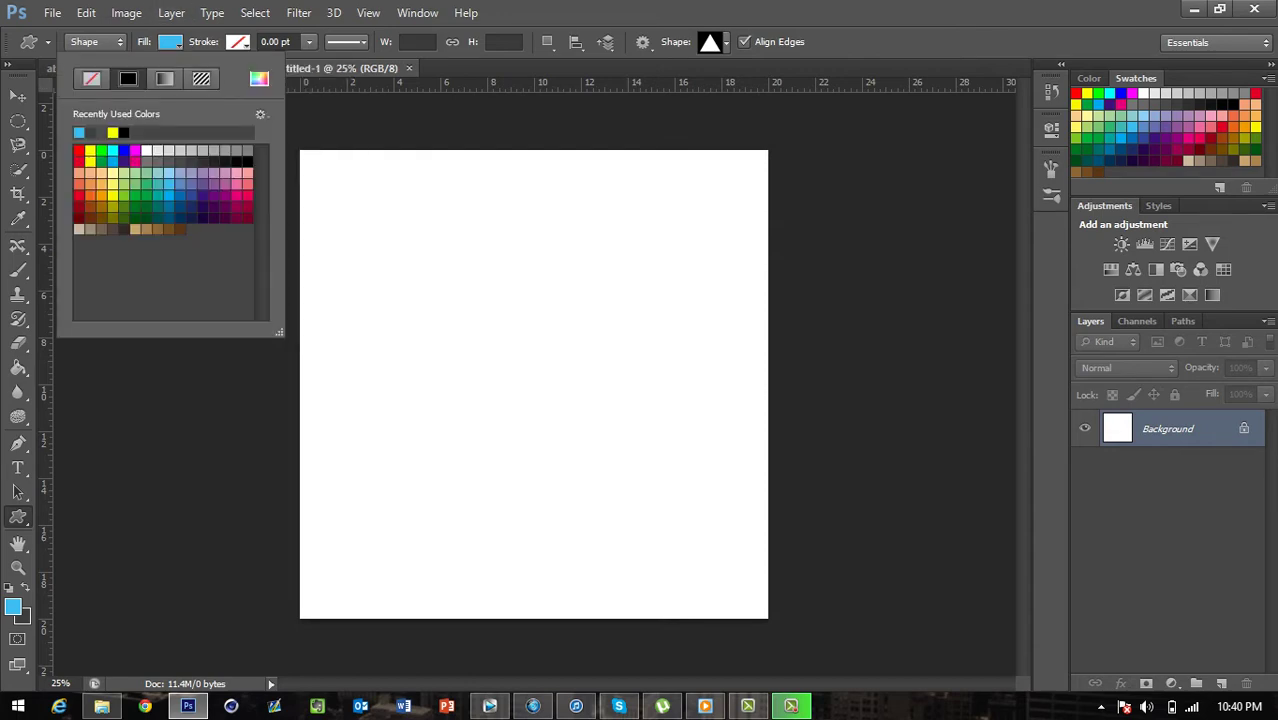
click(170, 42)
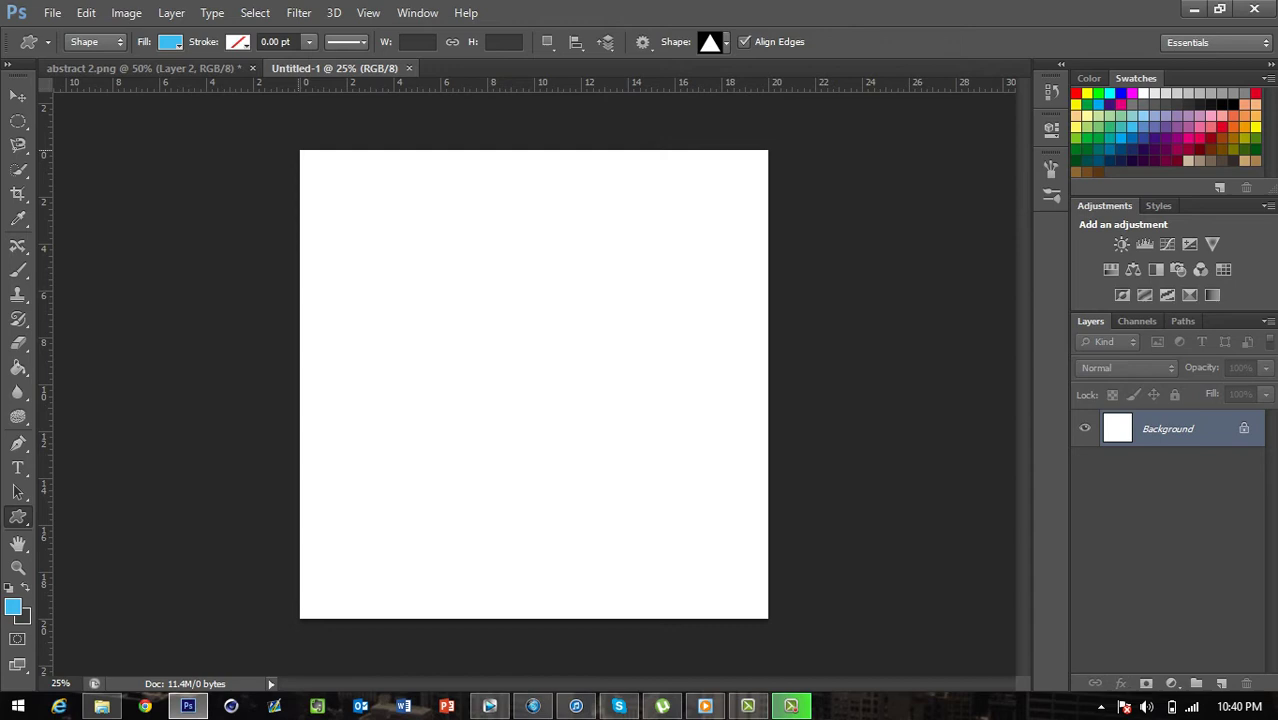
Step: Draw a blue triangle about 1972 by 1702 px across the canvas width and rasterize its layer
drag(301, 150, 762, 546)
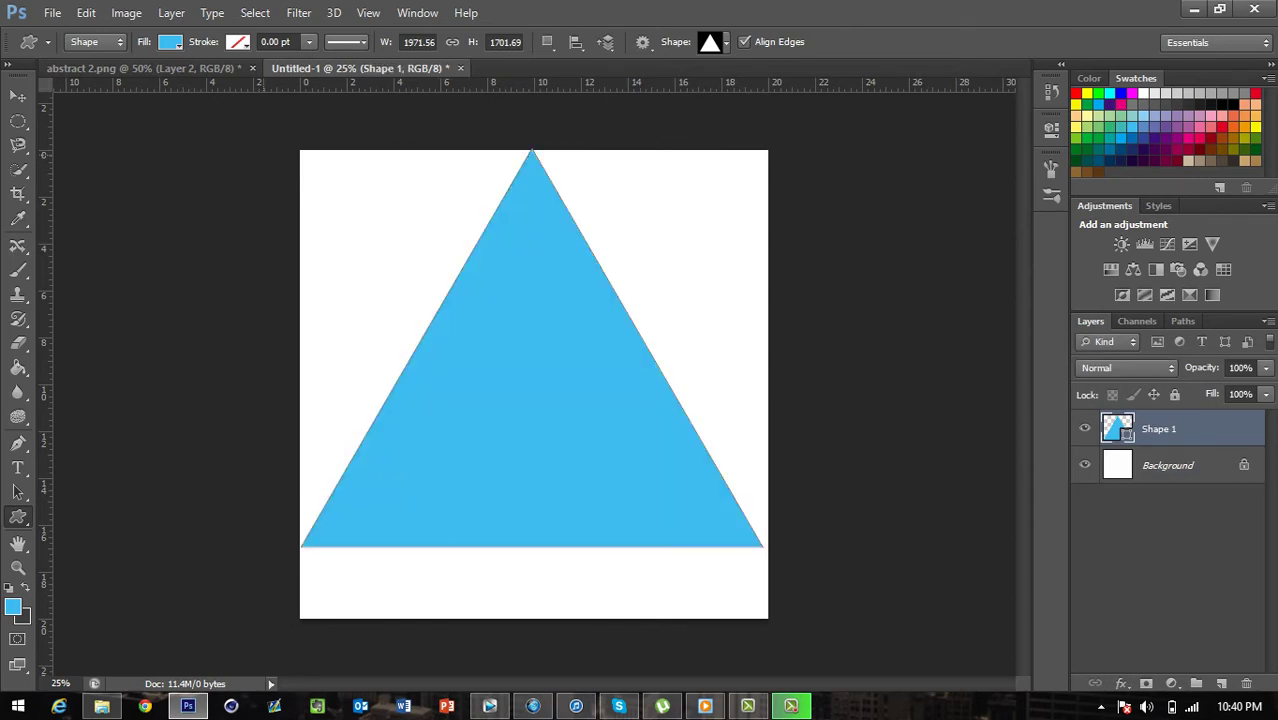
click(17, 96)
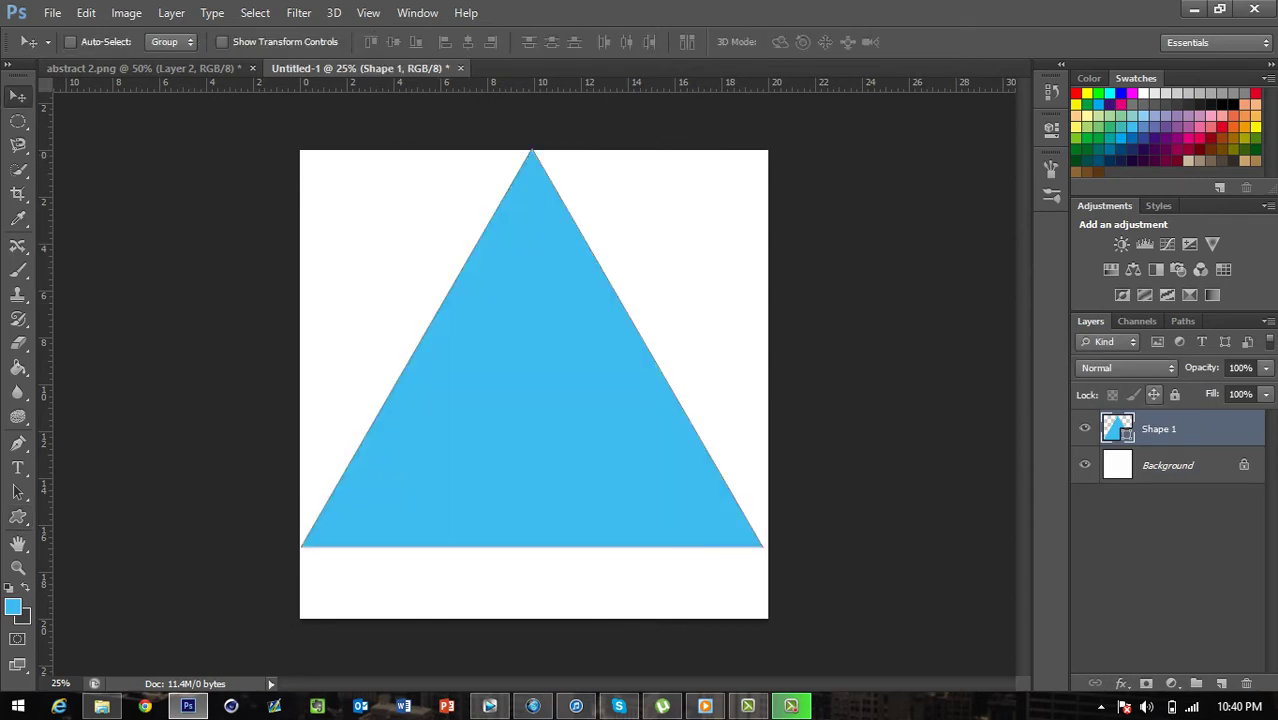
right_click(1156, 430)
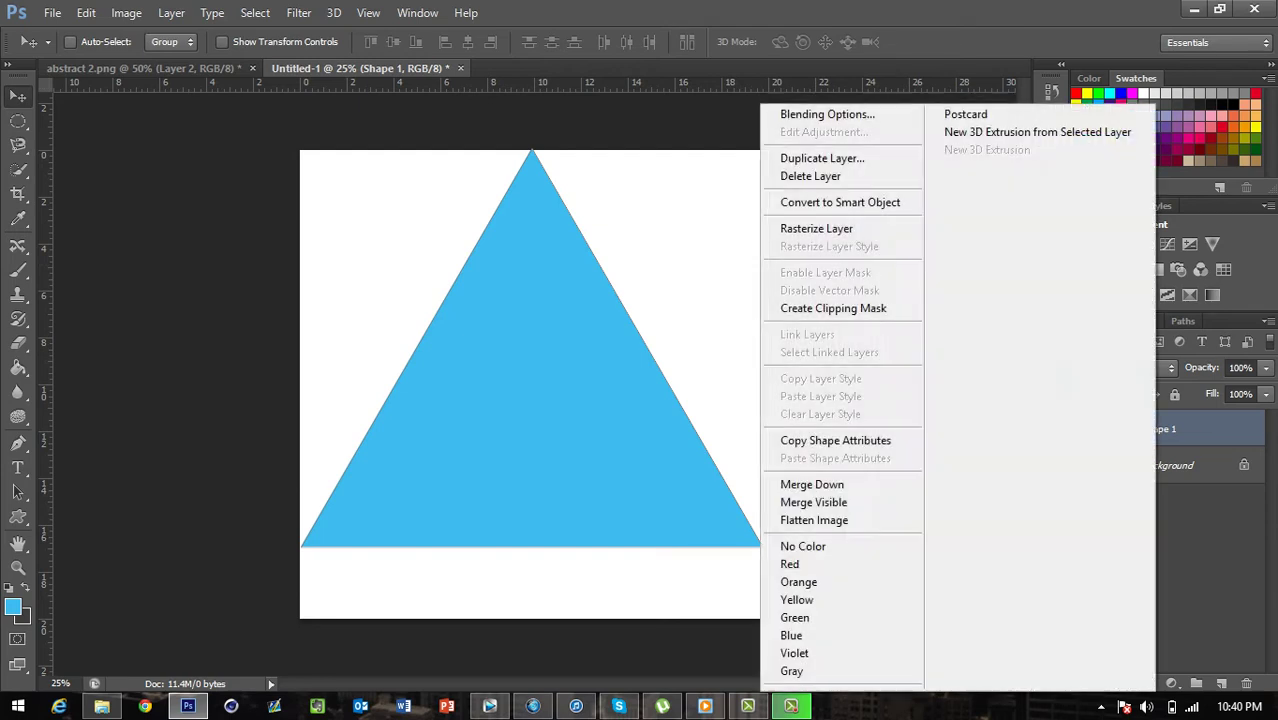
click(816, 228)
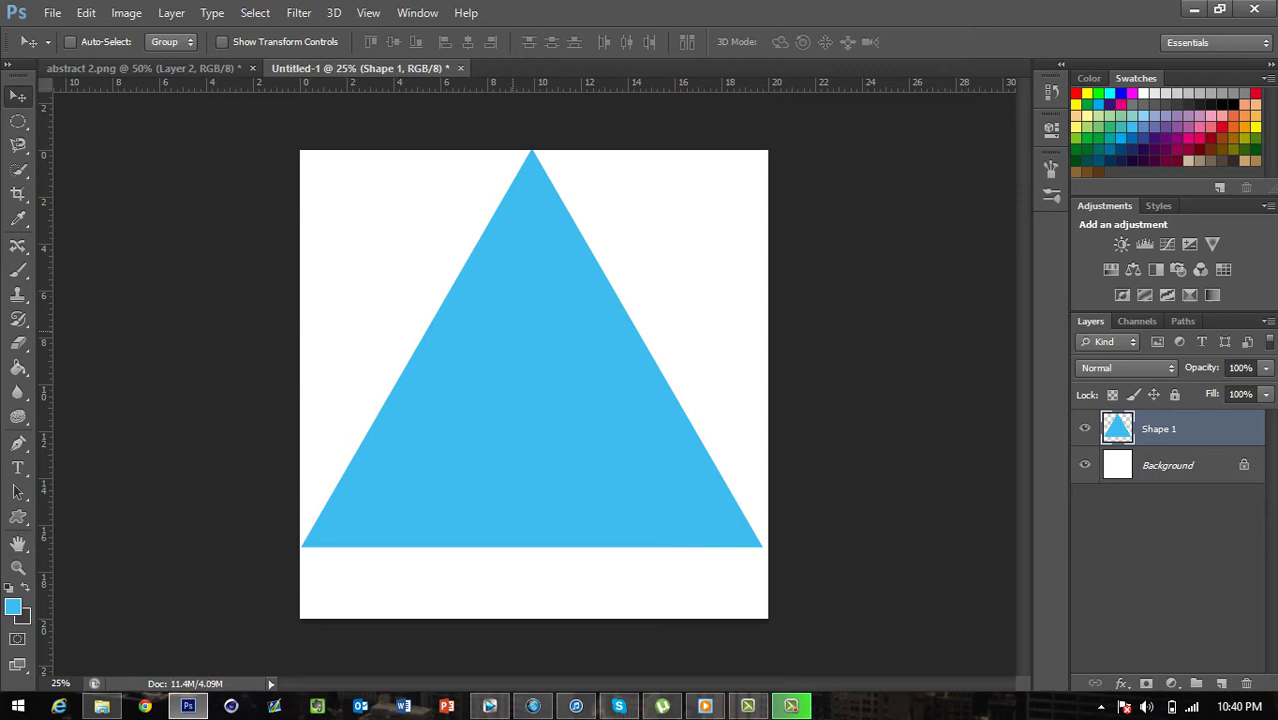
Step: Move the triangle slightly down from the canvas edge and nudge it right to centre it horizontally
drag(514, 278, 513, 291)
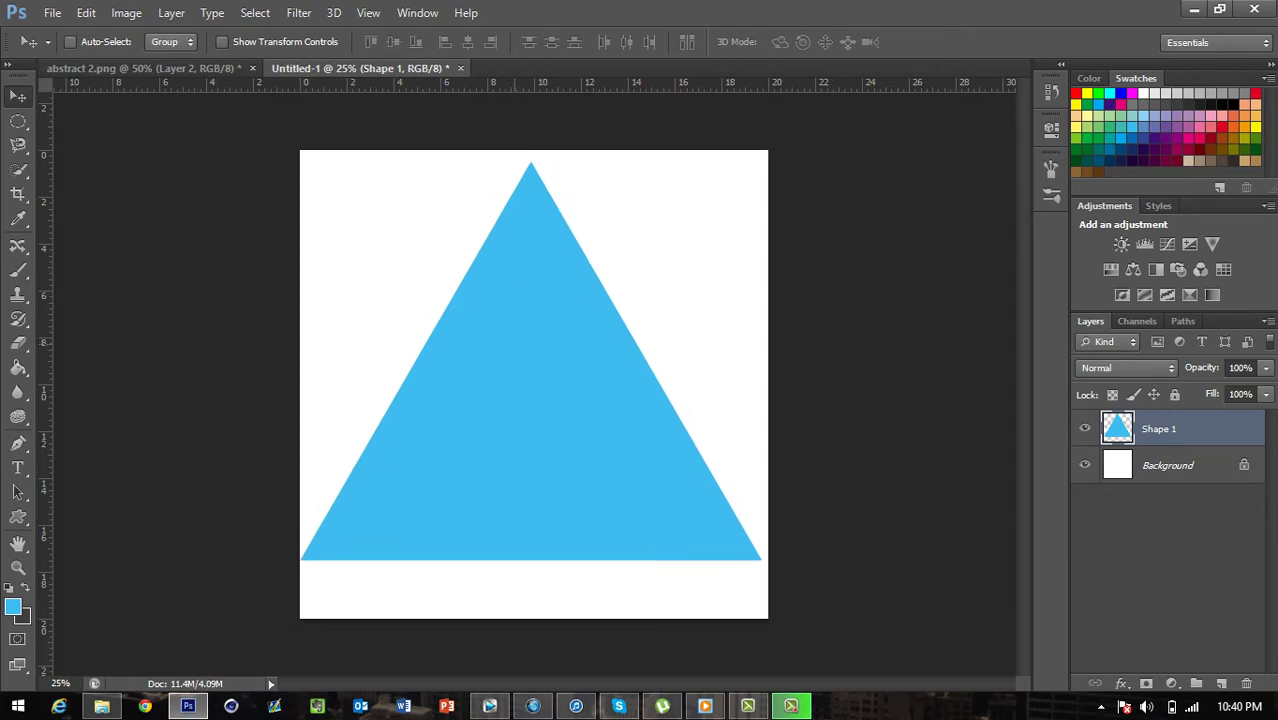
key(Right)
key(Right)
key(Right)
key(Right)
key(Right)
key(Right)
key(Right)
key(Right)
key(Right)
key(Right)
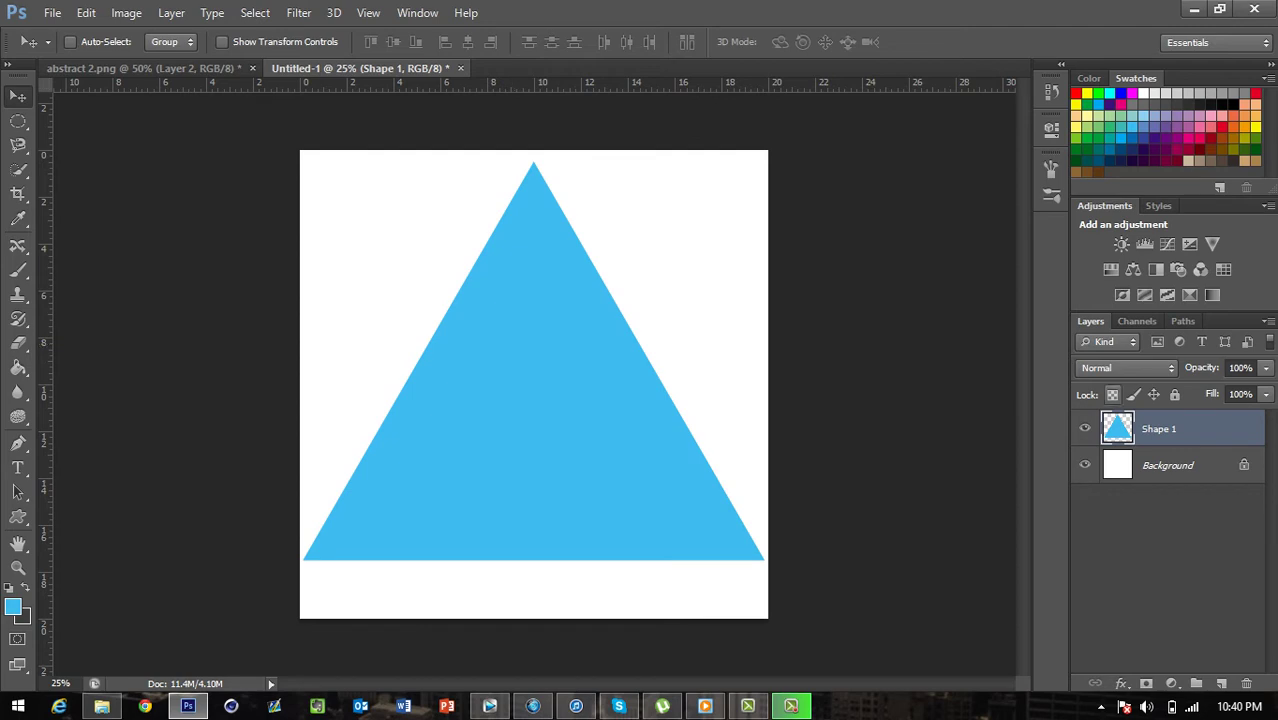
Step: Delete the Background layer and define the triangle as a brush preset named "Triangle Brush"
click(1168, 465)
key(Delete)
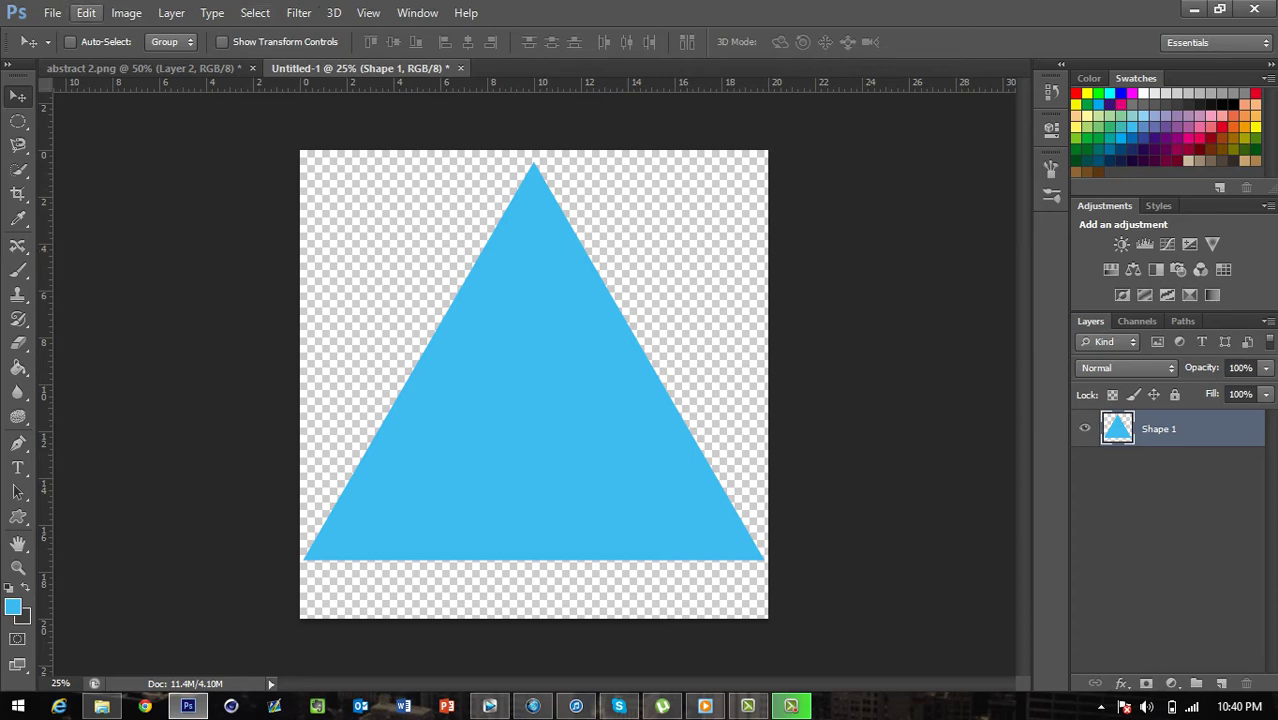
click(86, 12)
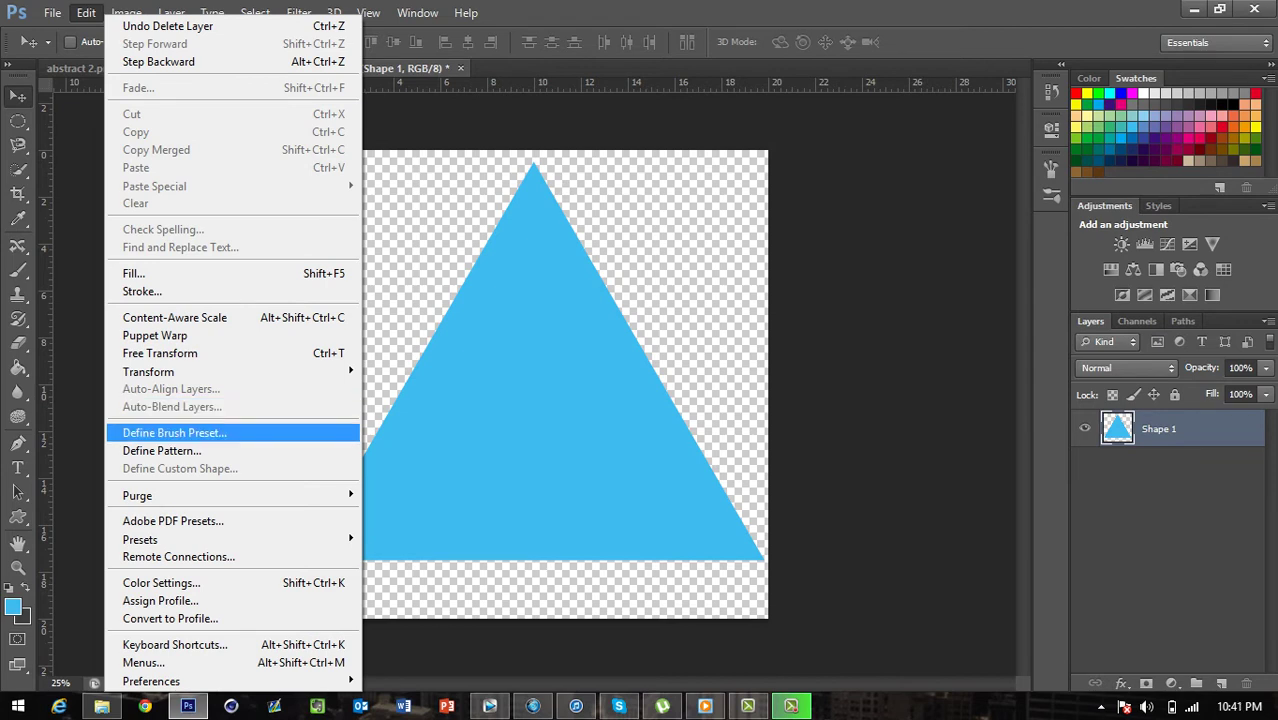
click(175, 432)
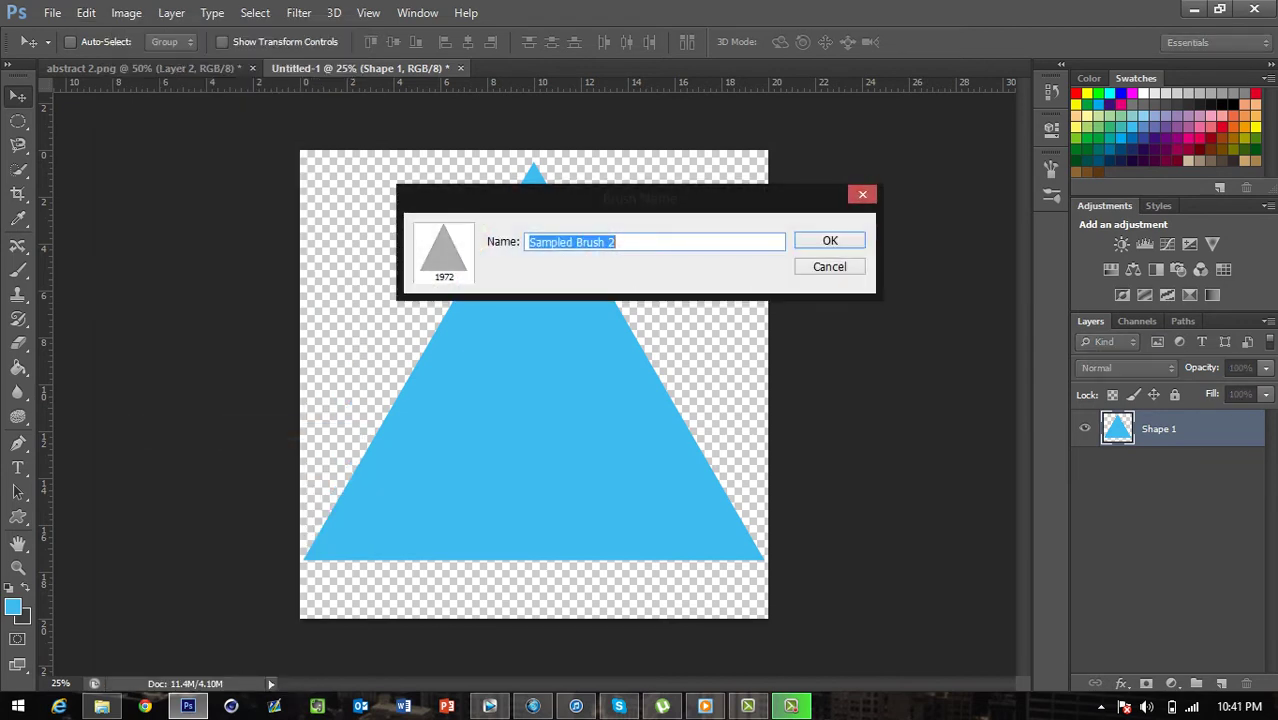
text(T)
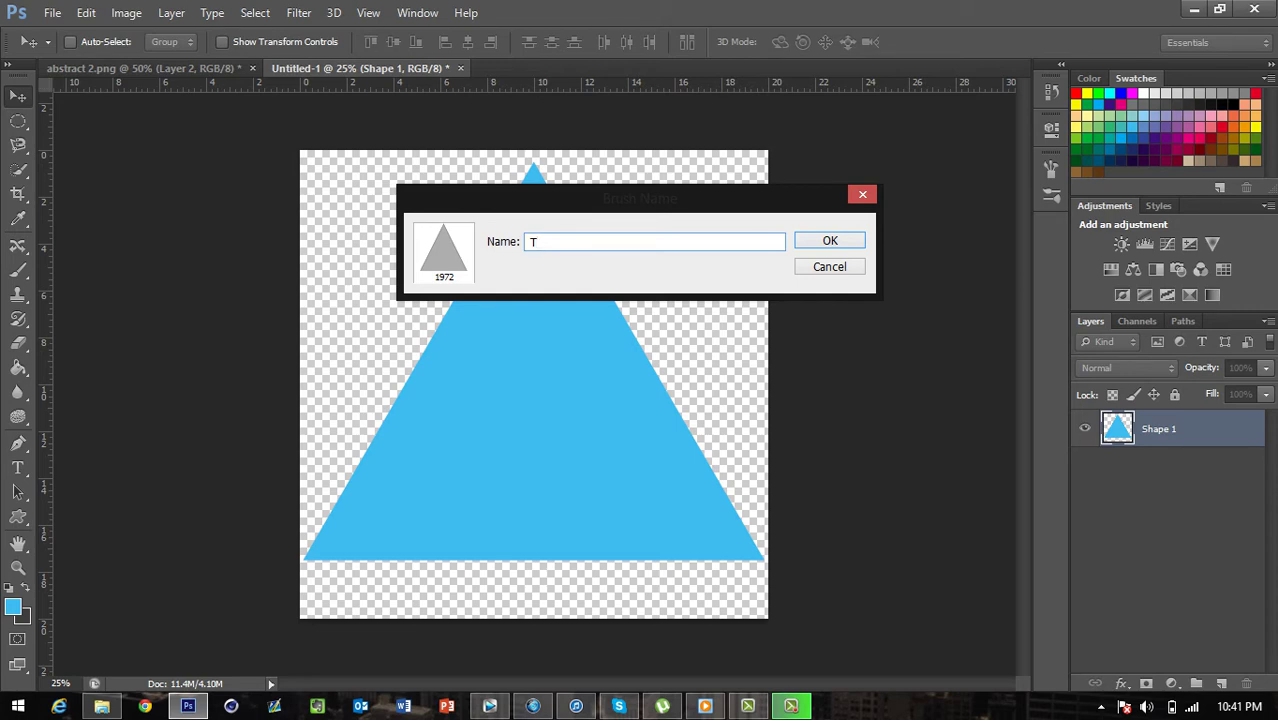
text(riangle Brush)
key(Return)
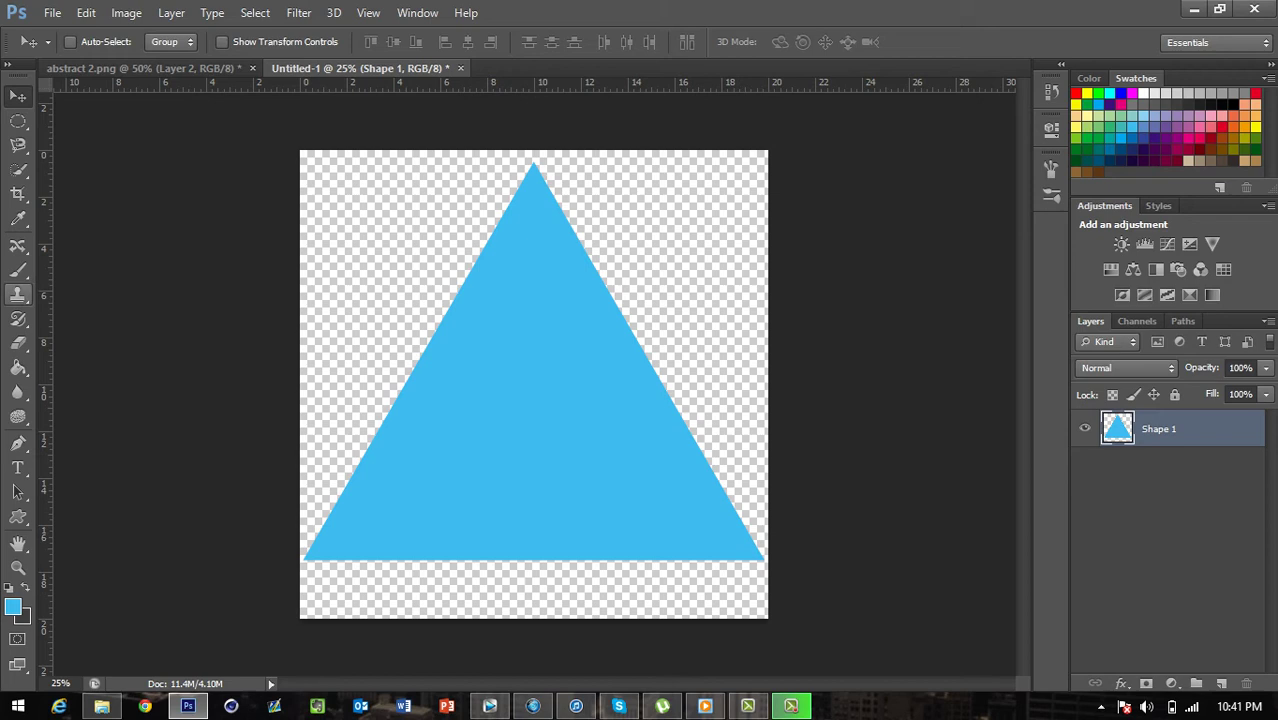
Step: Select the new 1972 px triangle brush and stamp it on both sides of the large blue triangle
click(18, 270)
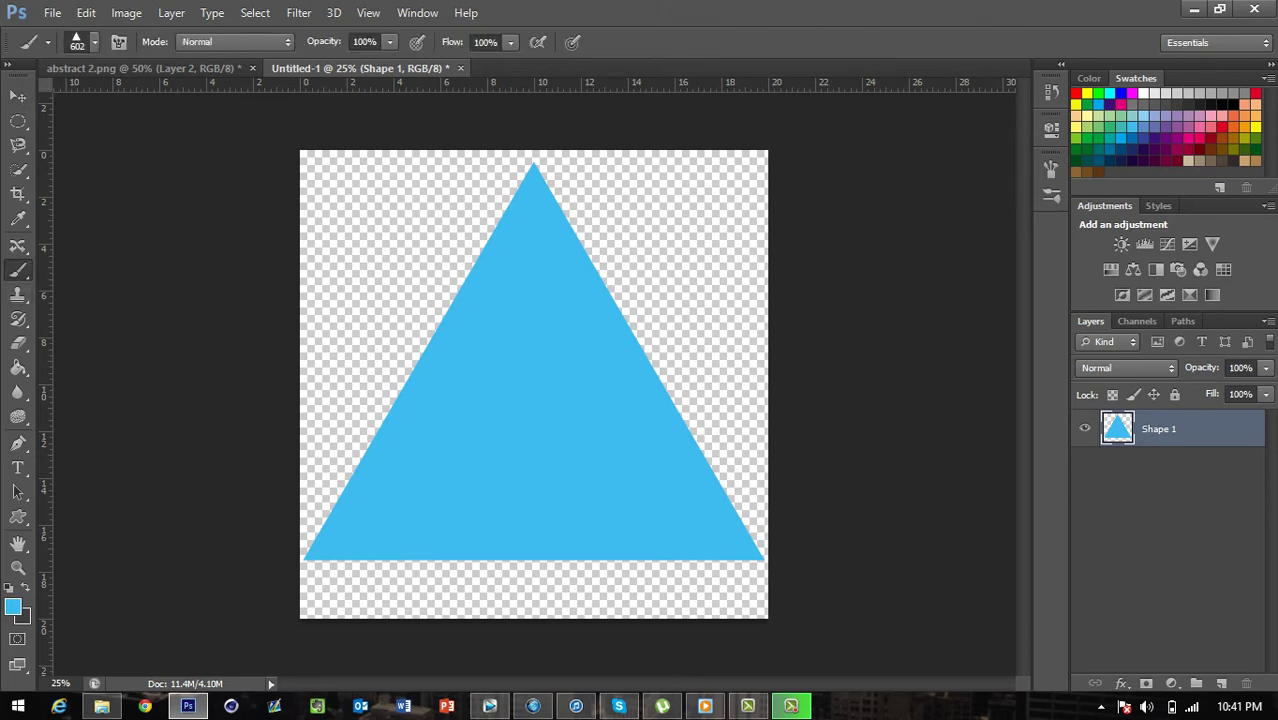
click(94, 42)
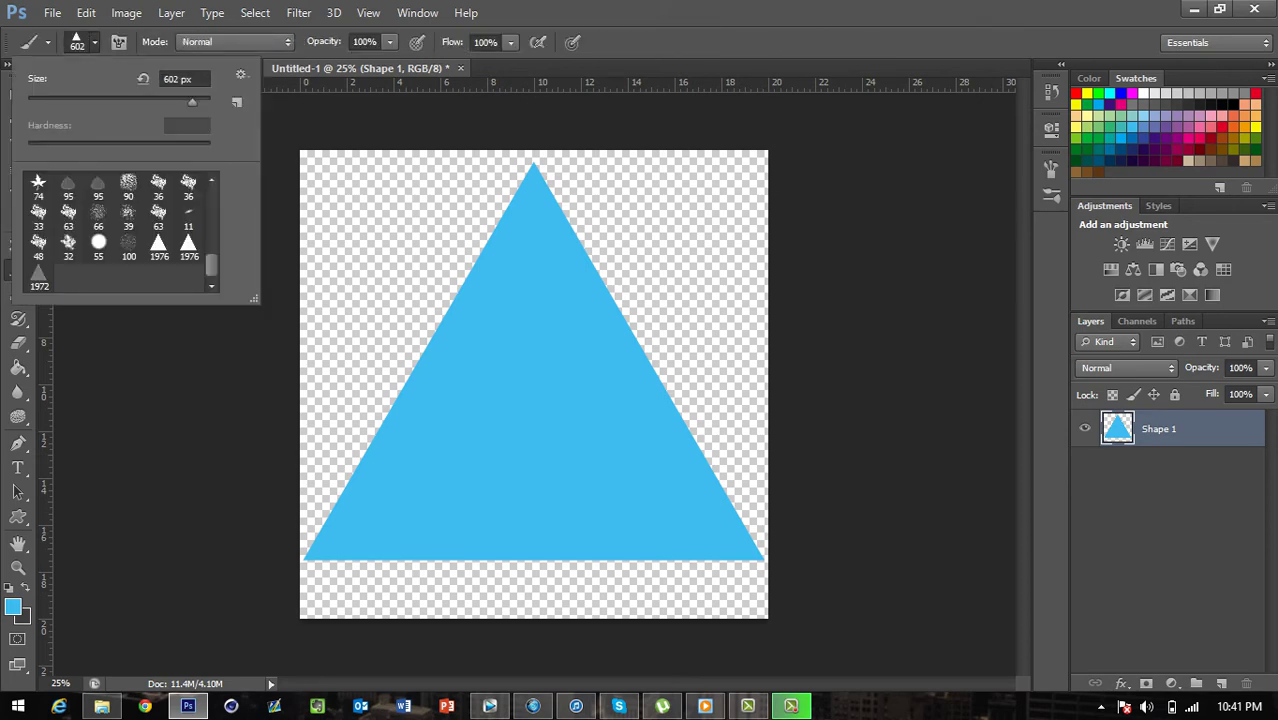
click(39, 277)
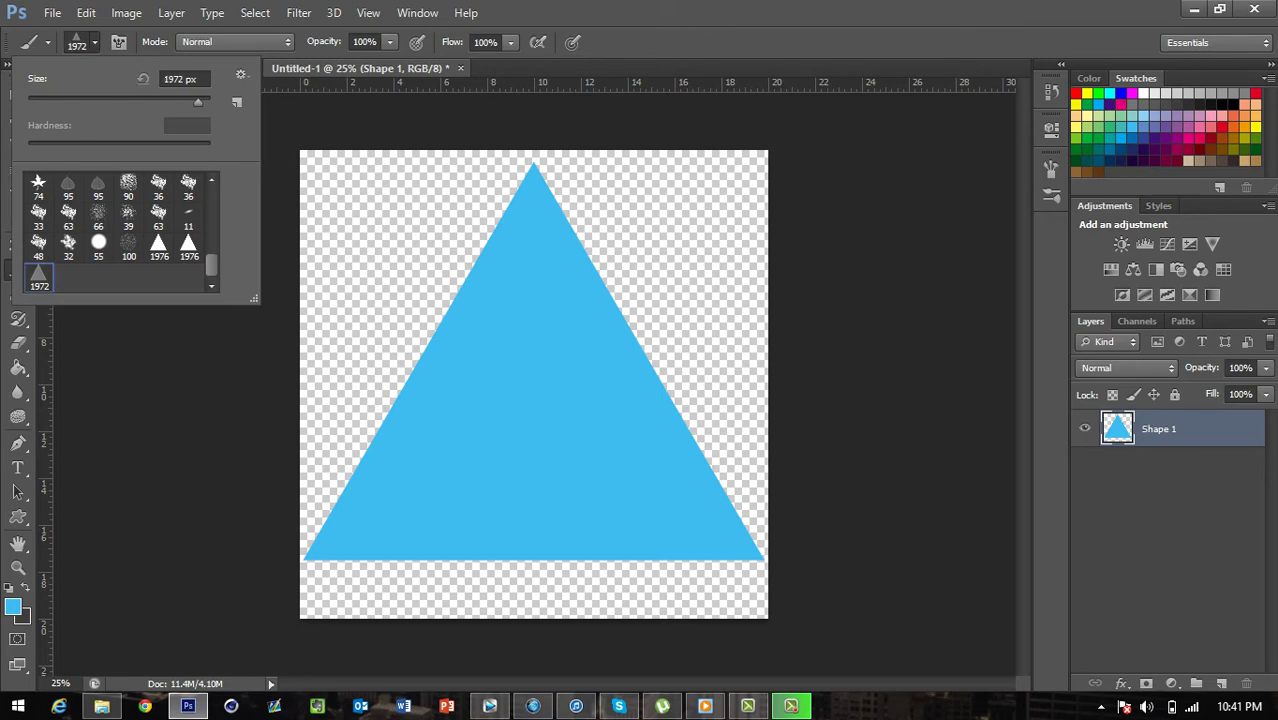
click(378, 302)
click(378, 302)
click(378, 302)
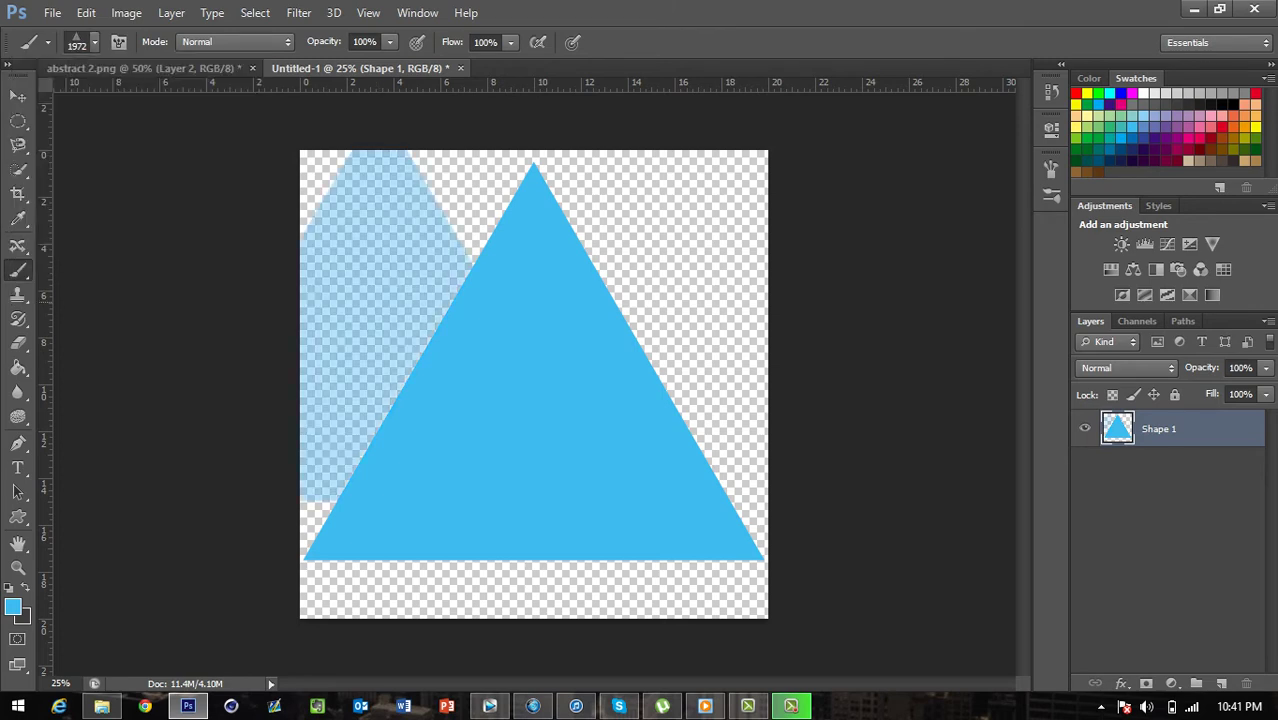
click(655, 255)
click(655, 255)
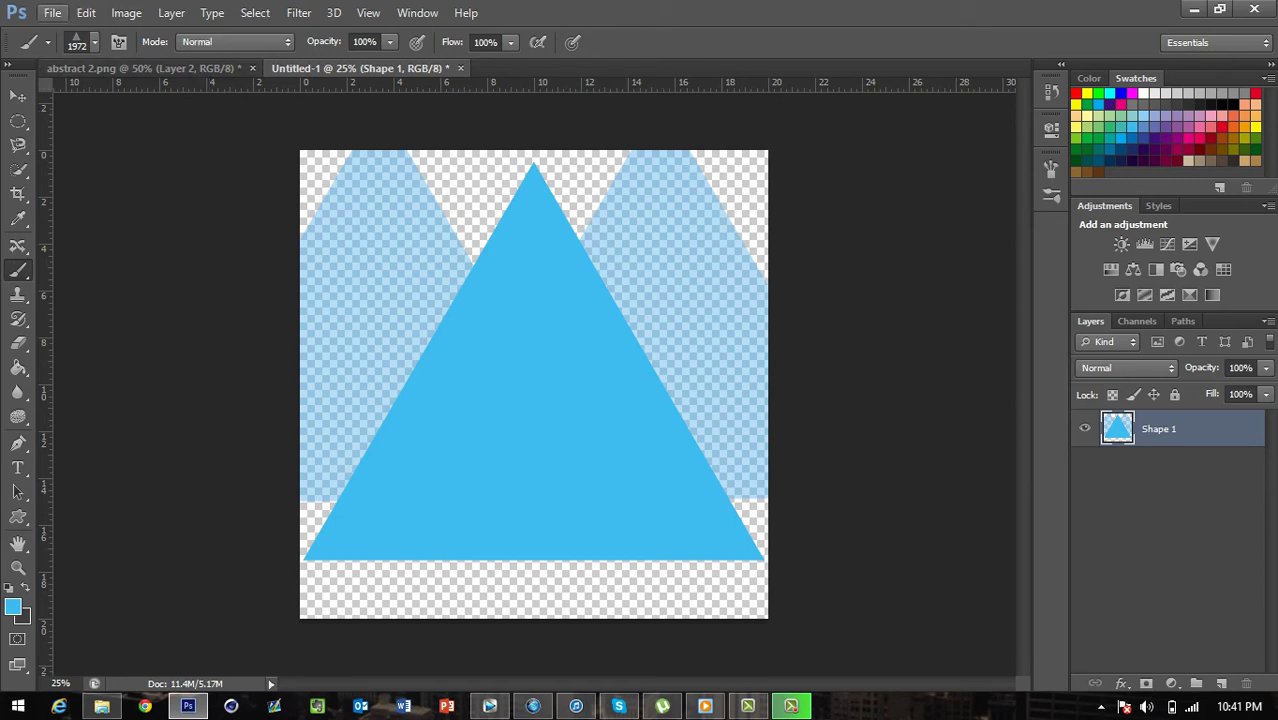
Step: Switch to the abstract 2.png document, hide Layer 2 and select Layer 1
click(145, 68)
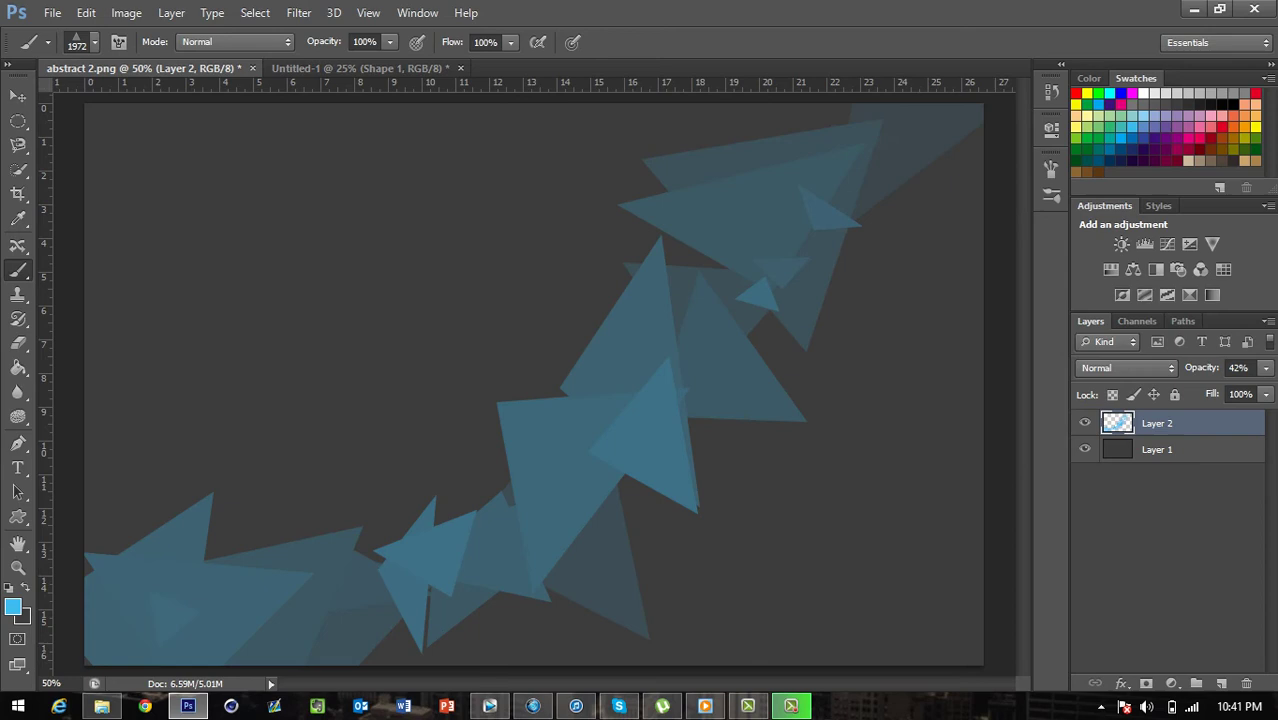
click(1084, 423)
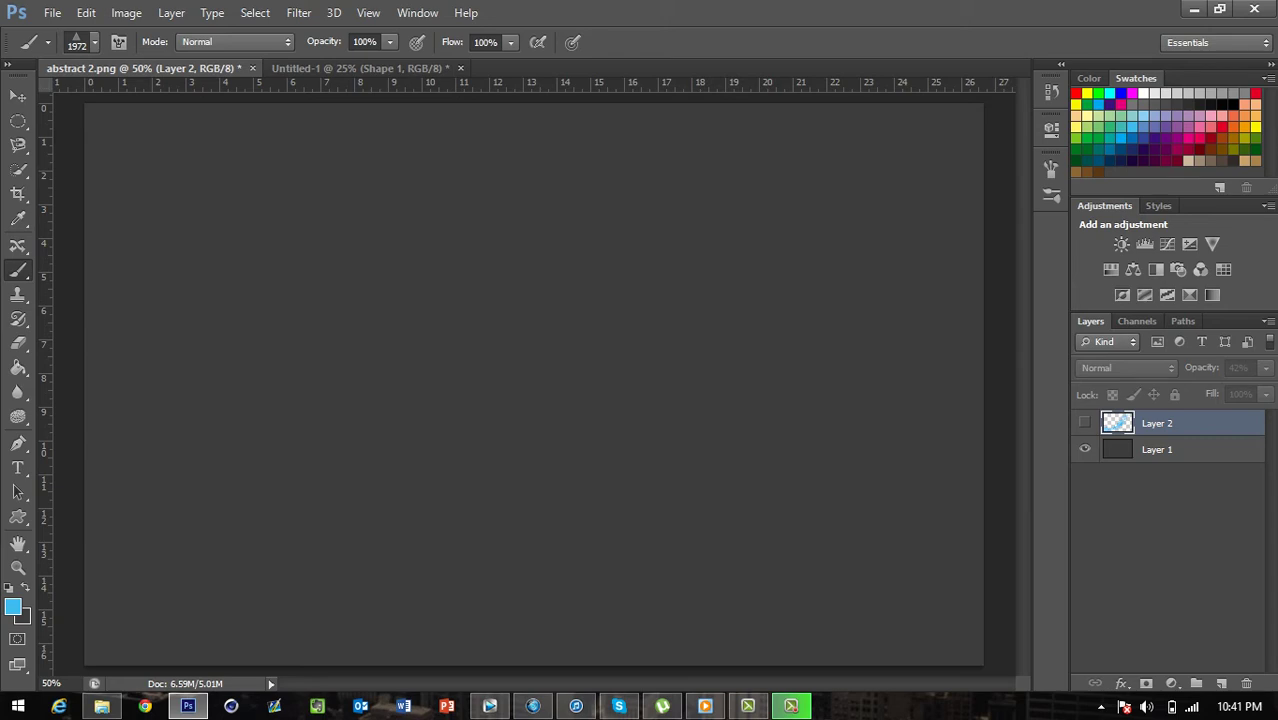
click(1158, 450)
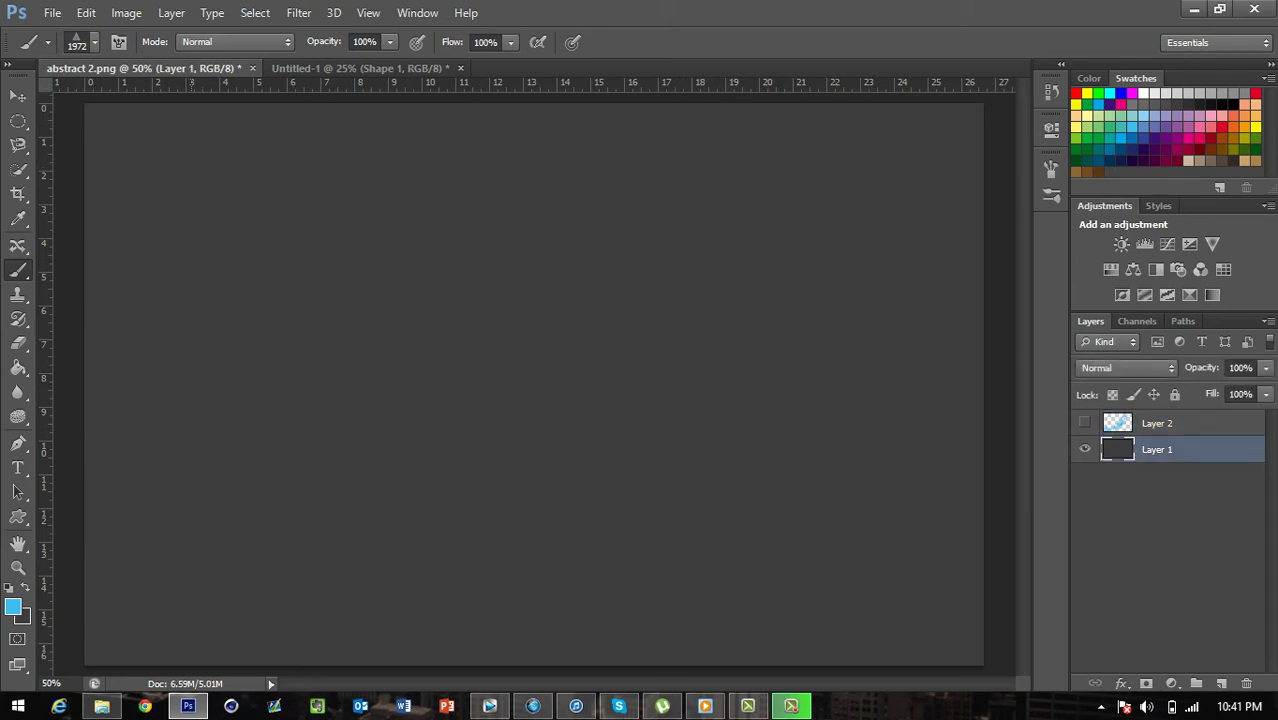
Step: Set the triangle brush's size to about 490 px and its spacing to 60%
click(94, 42)
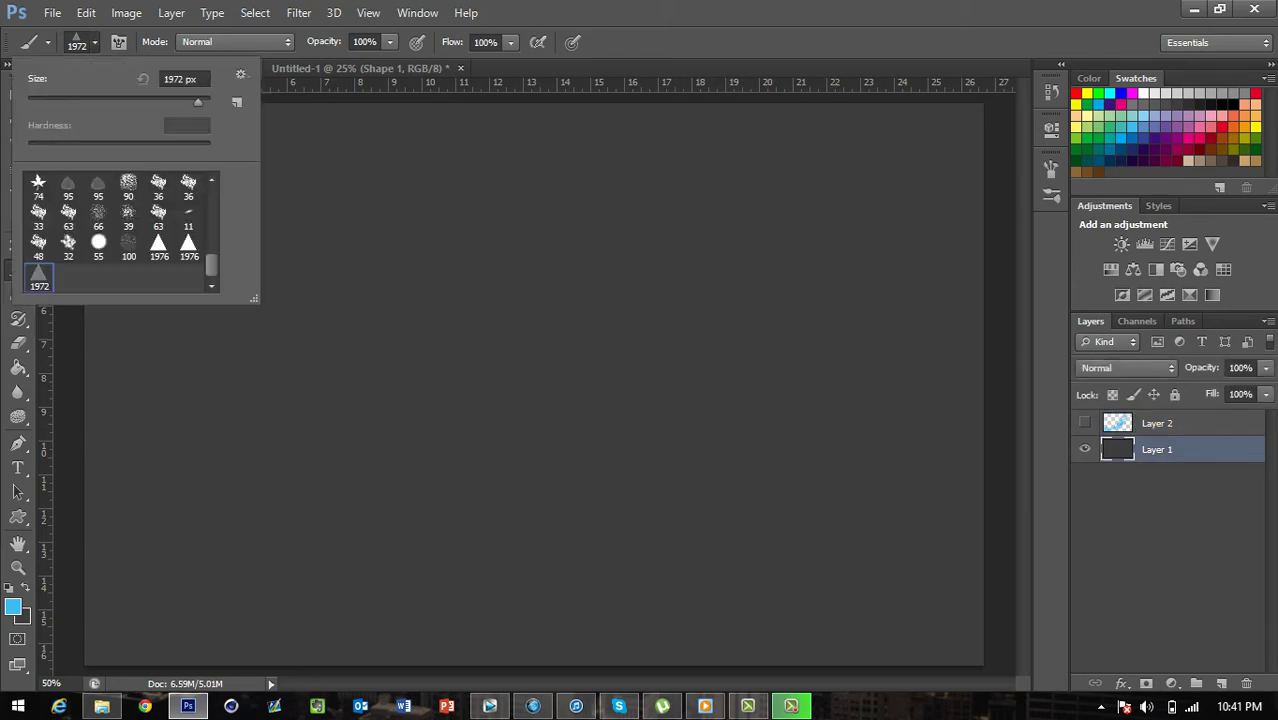
text(162)
key(Return)
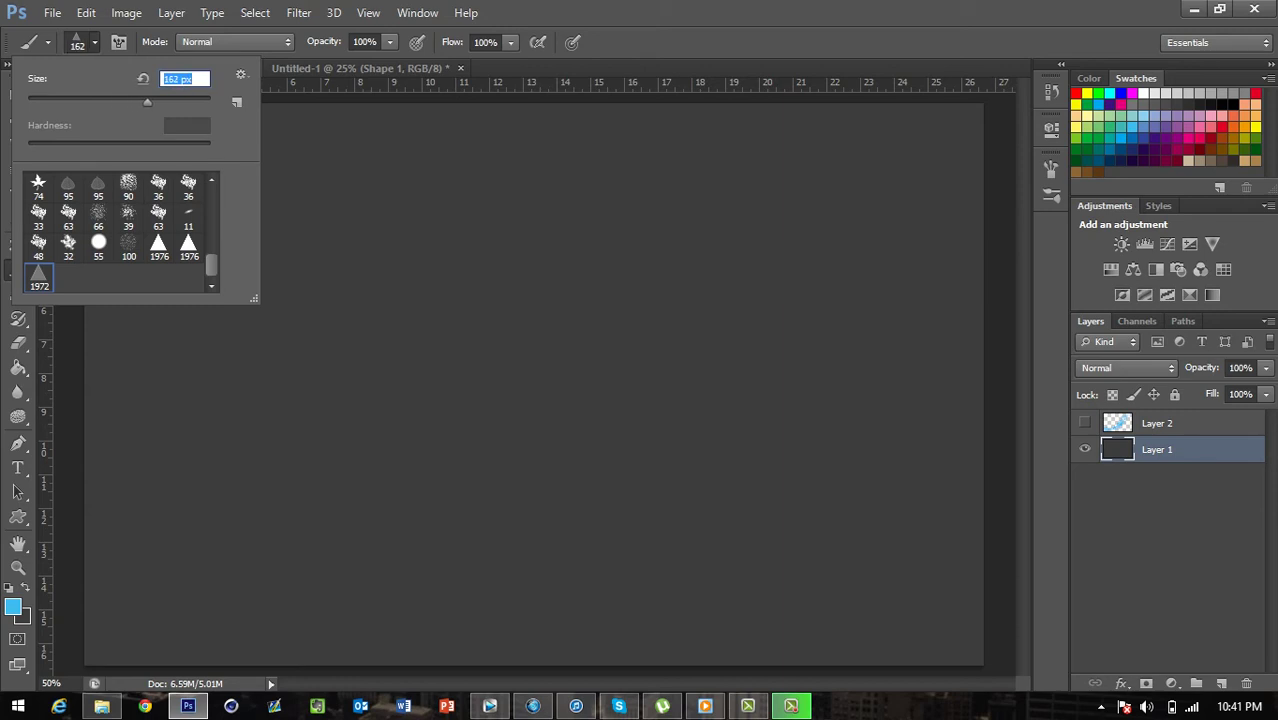
drag(148, 102, 191, 102)
click(119, 42)
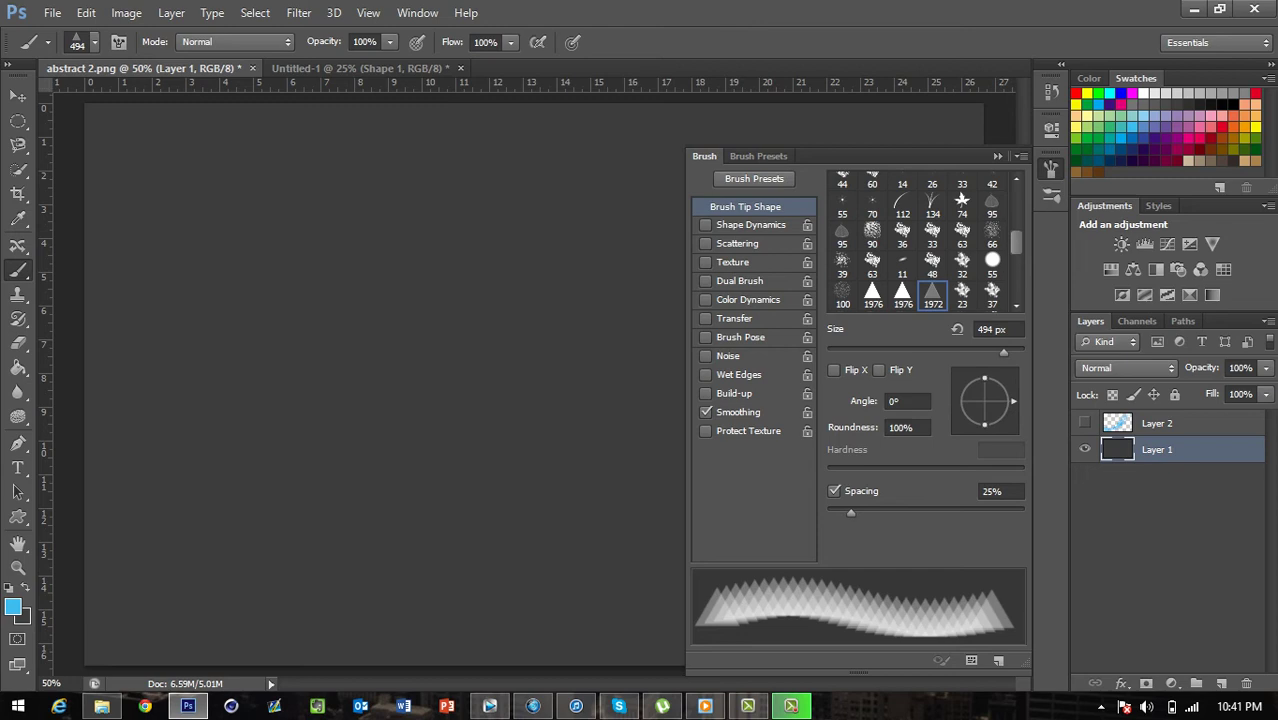
drag(851, 513, 885, 513)
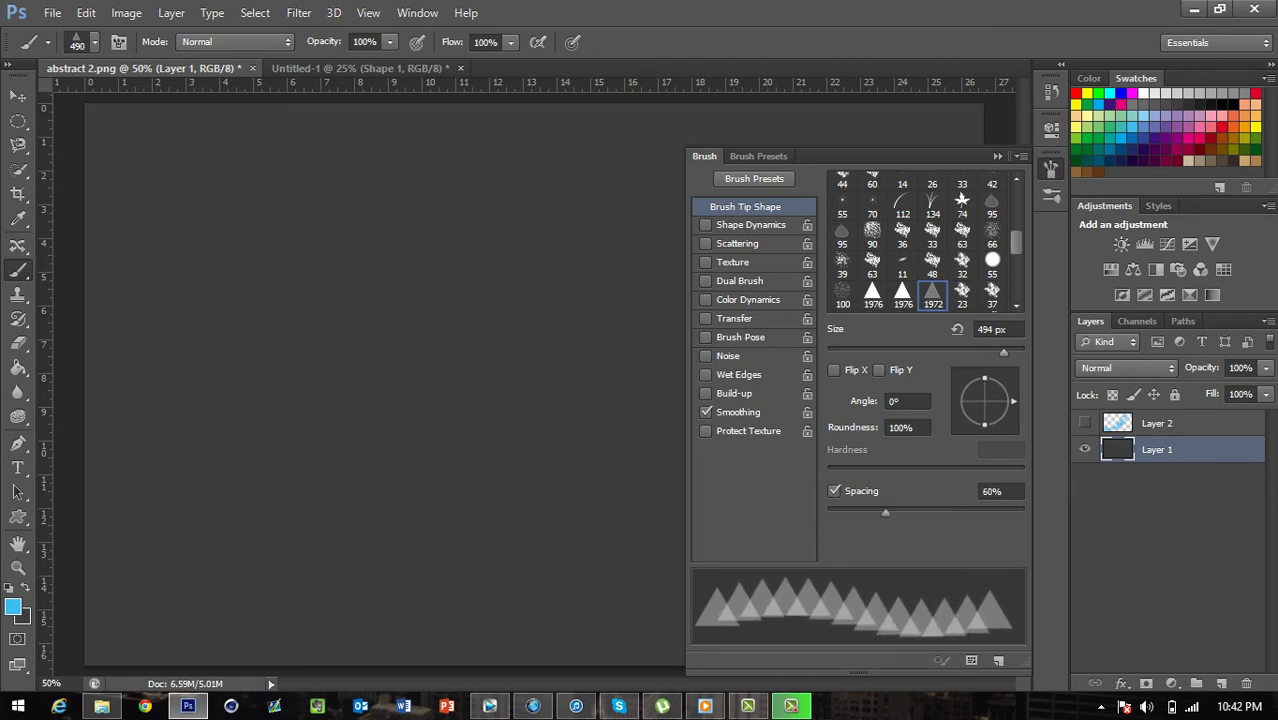
Step: Enable Shape Dynamics and Transfer for the triangle brush and leave Scattering off
click(706, 224)
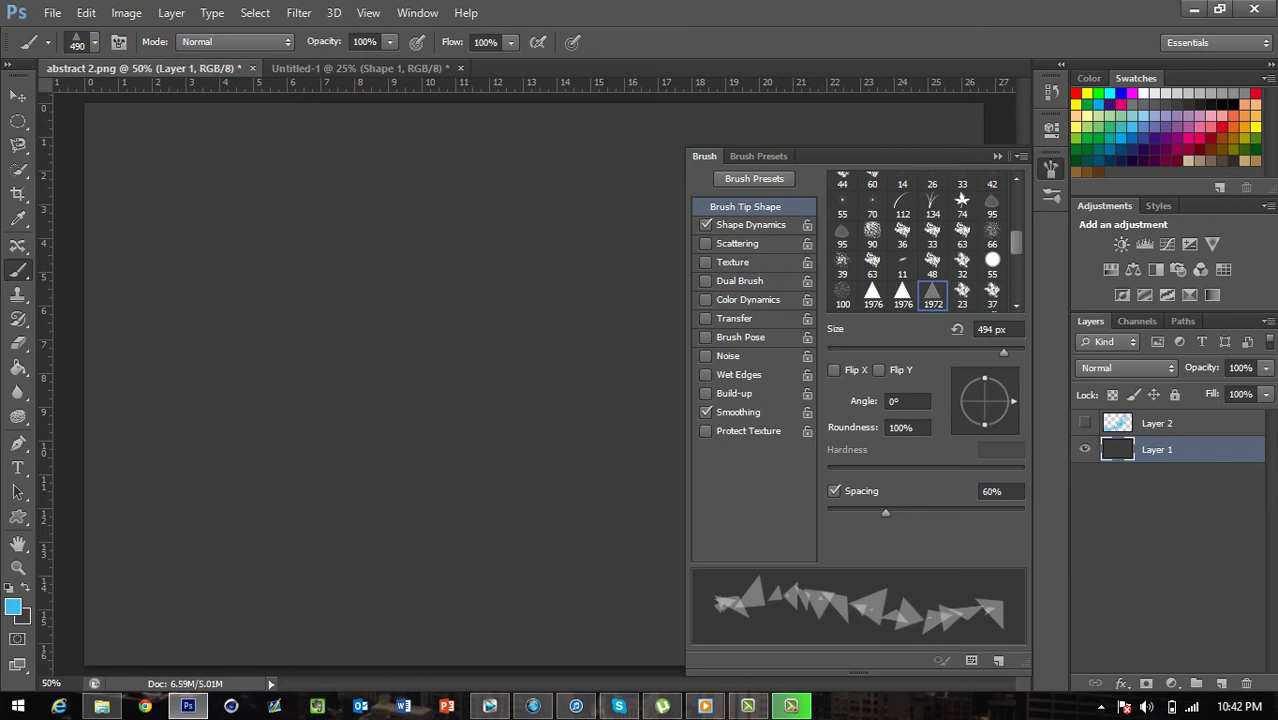
click(750, 225)
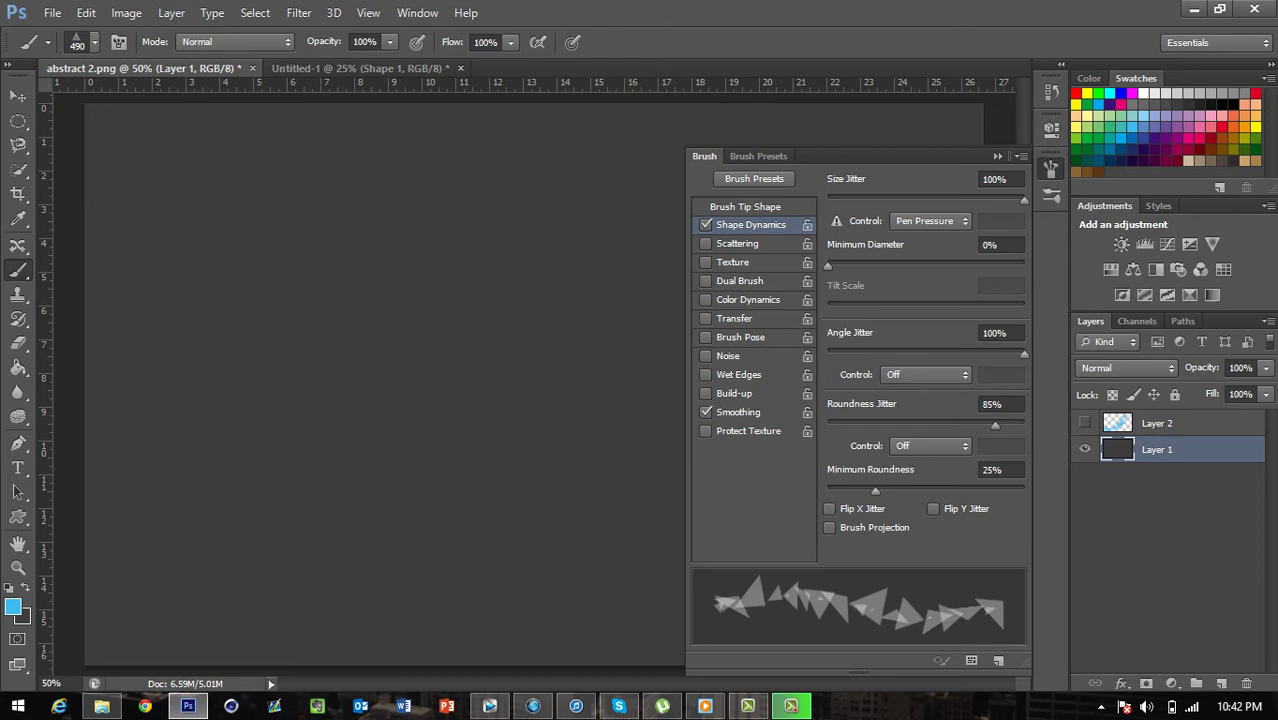
click(706, 318)
click(735, 318)
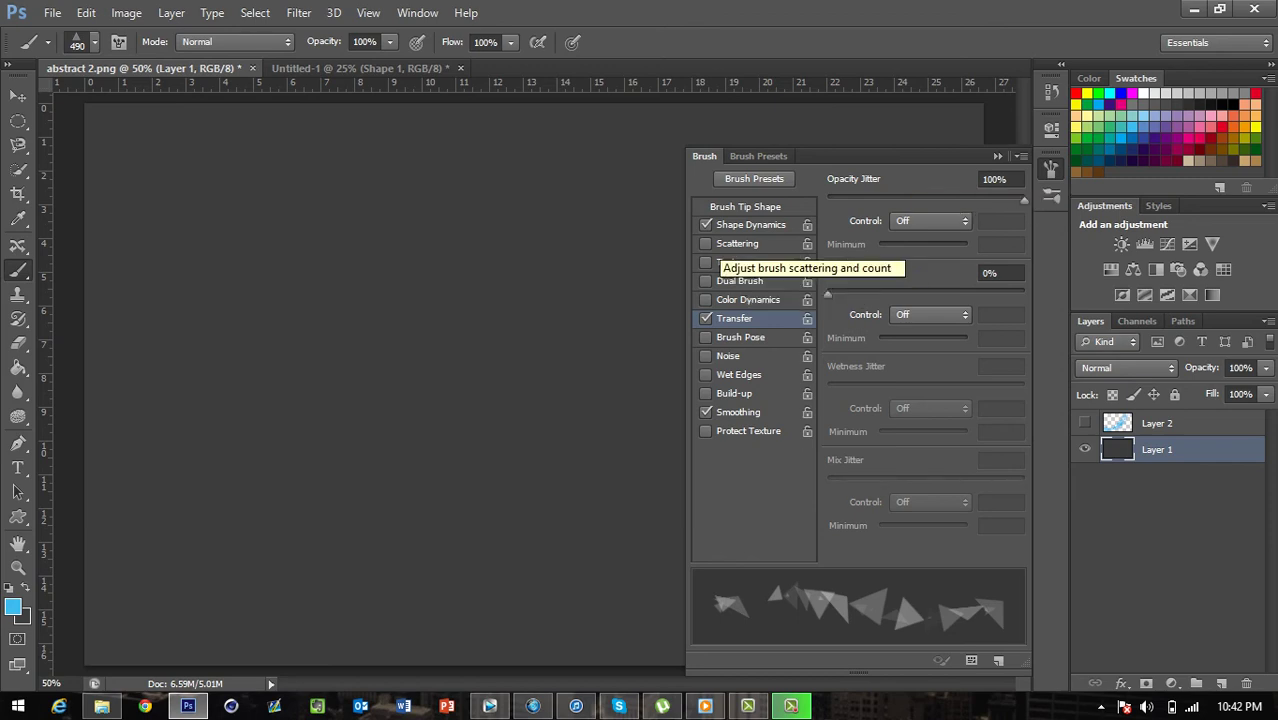
click(737, 243)
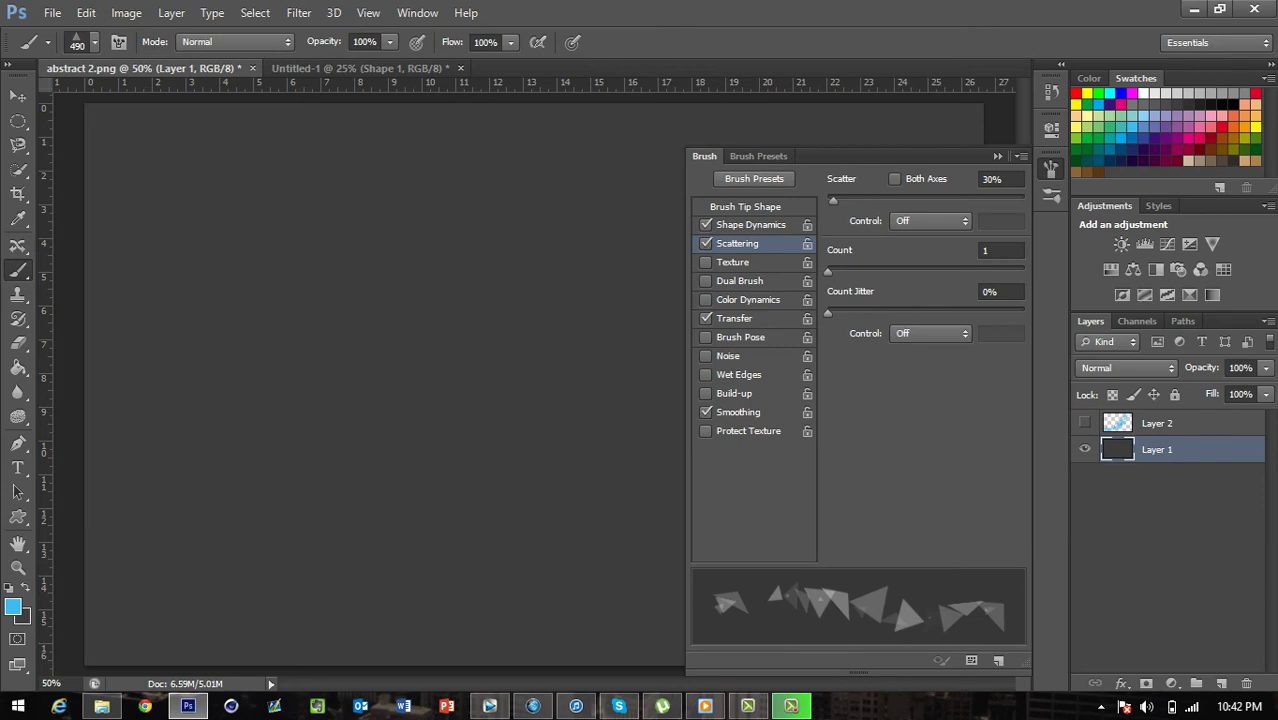
click(706, 243)
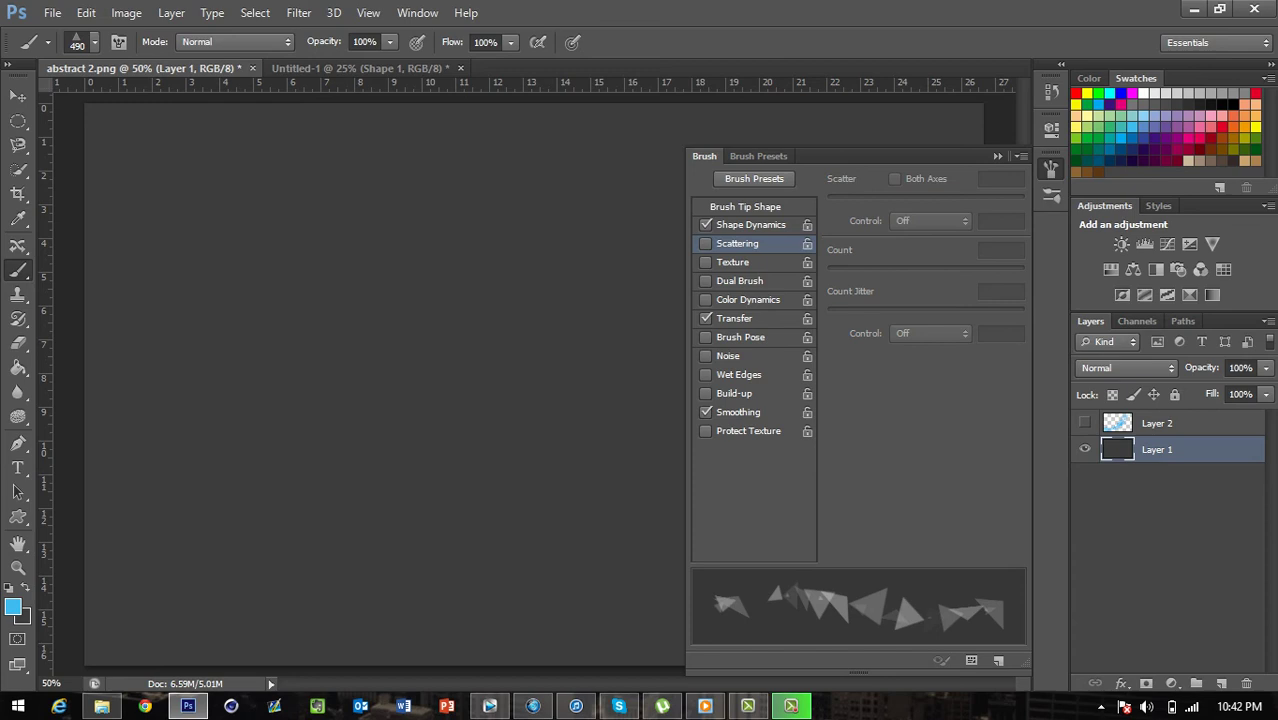
click(745, 207)
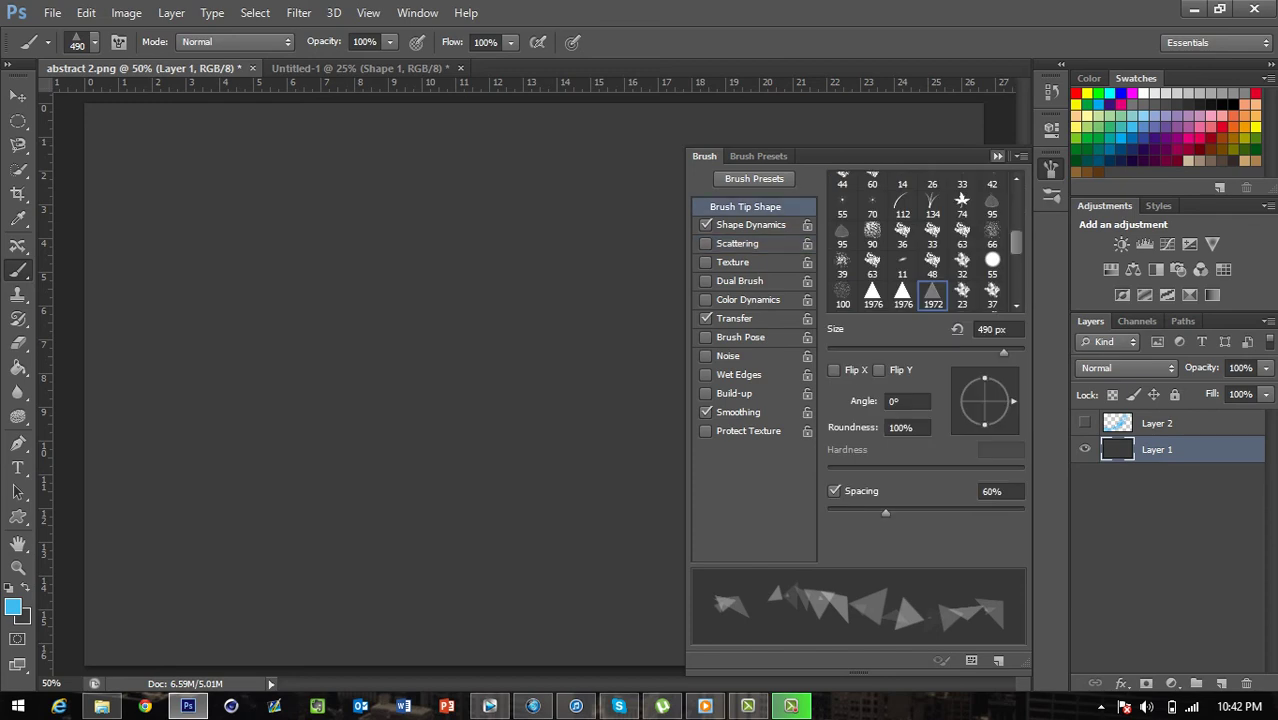
click(997, 156)
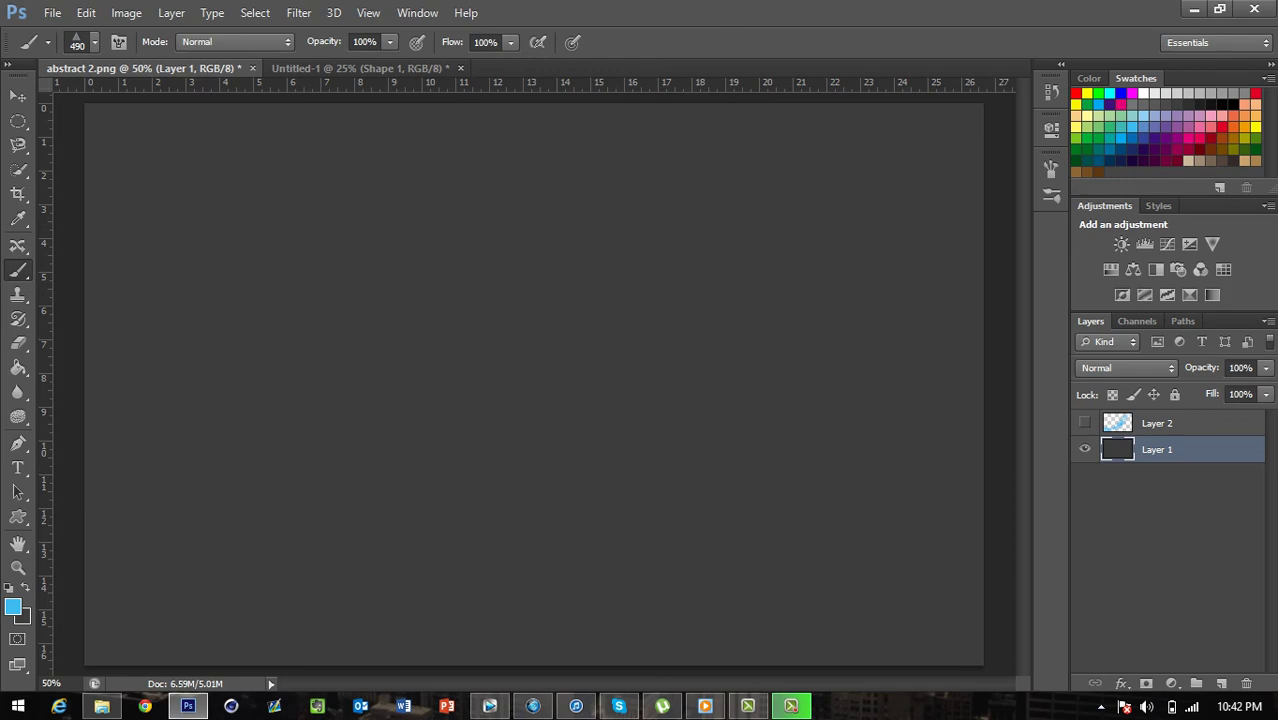
Step: Create a new layer above Layer 1 and paint scattered blue triangles across the canvas, including its corners
click(1221, 683)
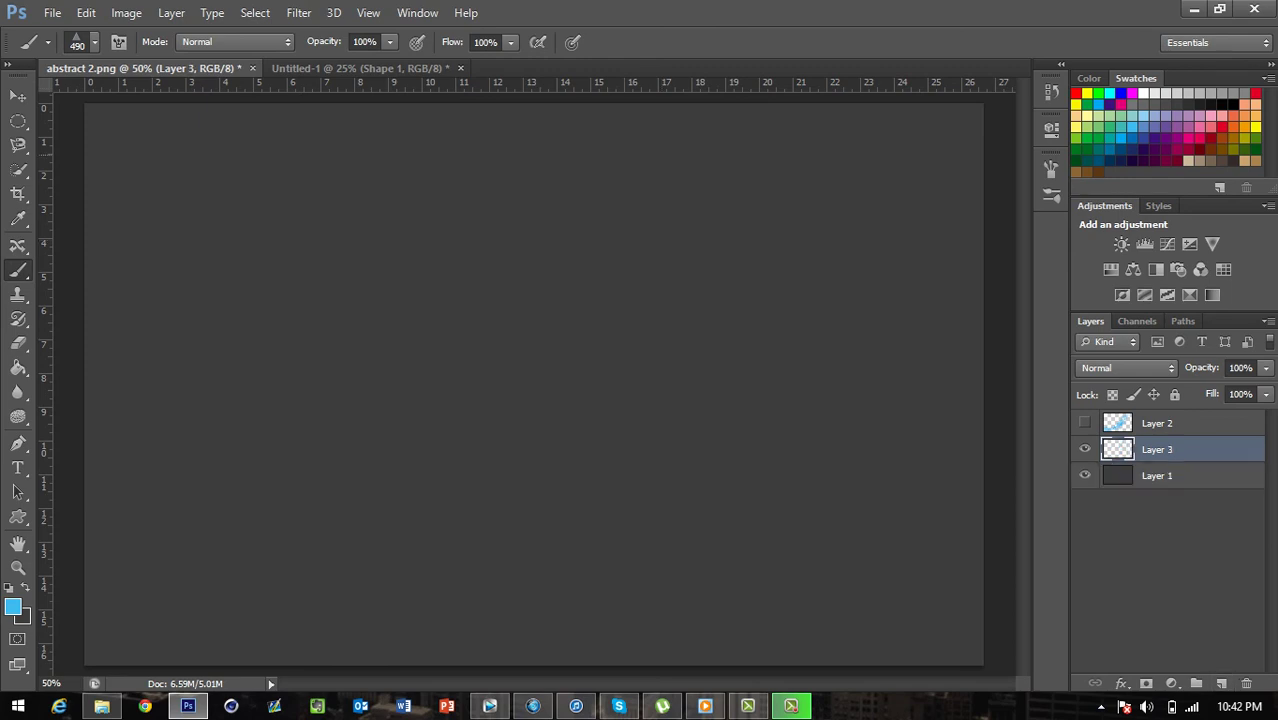
click(184, 155)
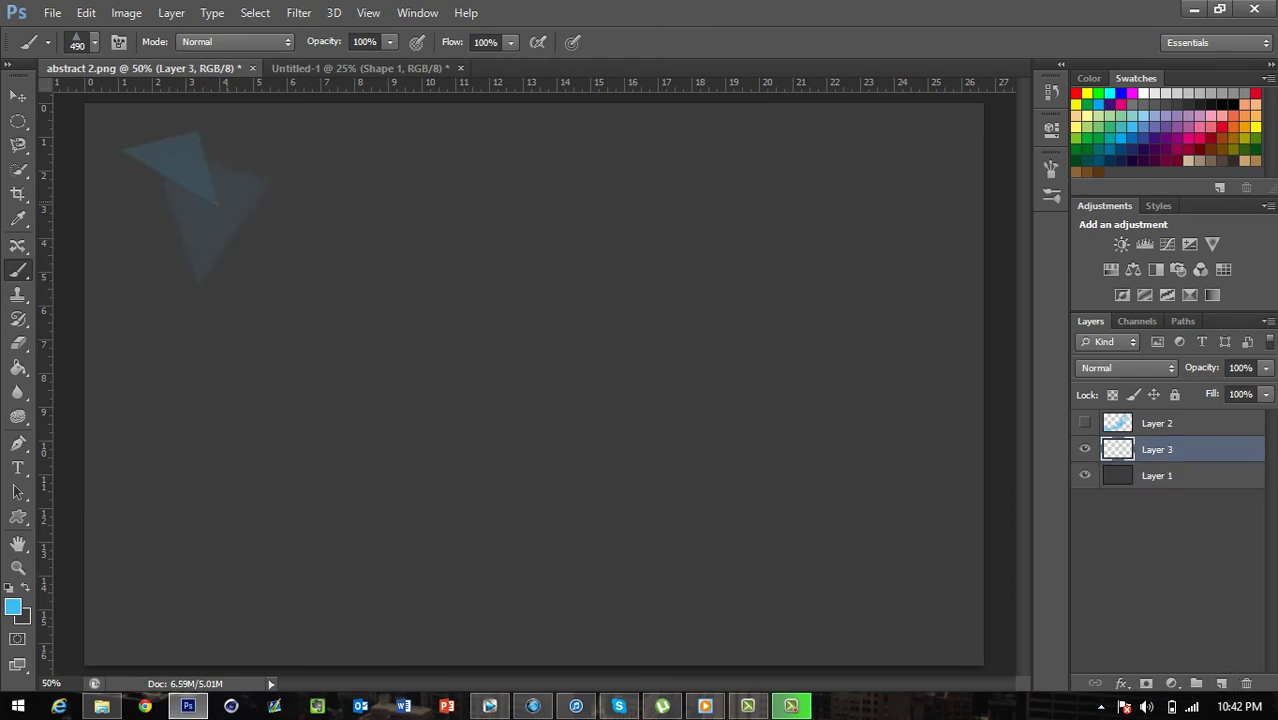
mouse_move(225, 202)
mouse_down()
mouse_move(420, 300)
mouse_move(646, 380)
mouse_move(830, 524)
mouse_move(925, 390)
mouse_move(795, 175)
mouse_move(640, 115)
mouse_up()
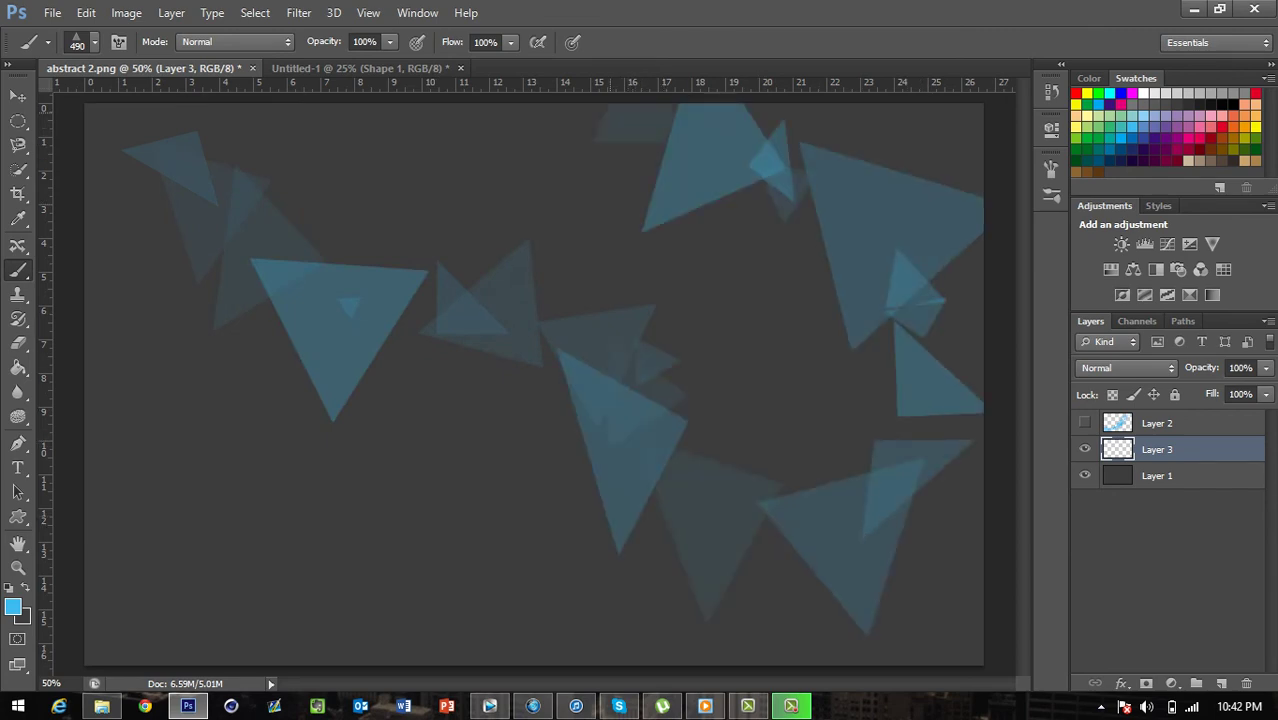
mouse_move(584, 160)
mouse_down()
mouse_move(508, 200)
mouse_move(300, 390)
mouse_move(174, 560)
mouse_move(133, 655)
mouse_up()
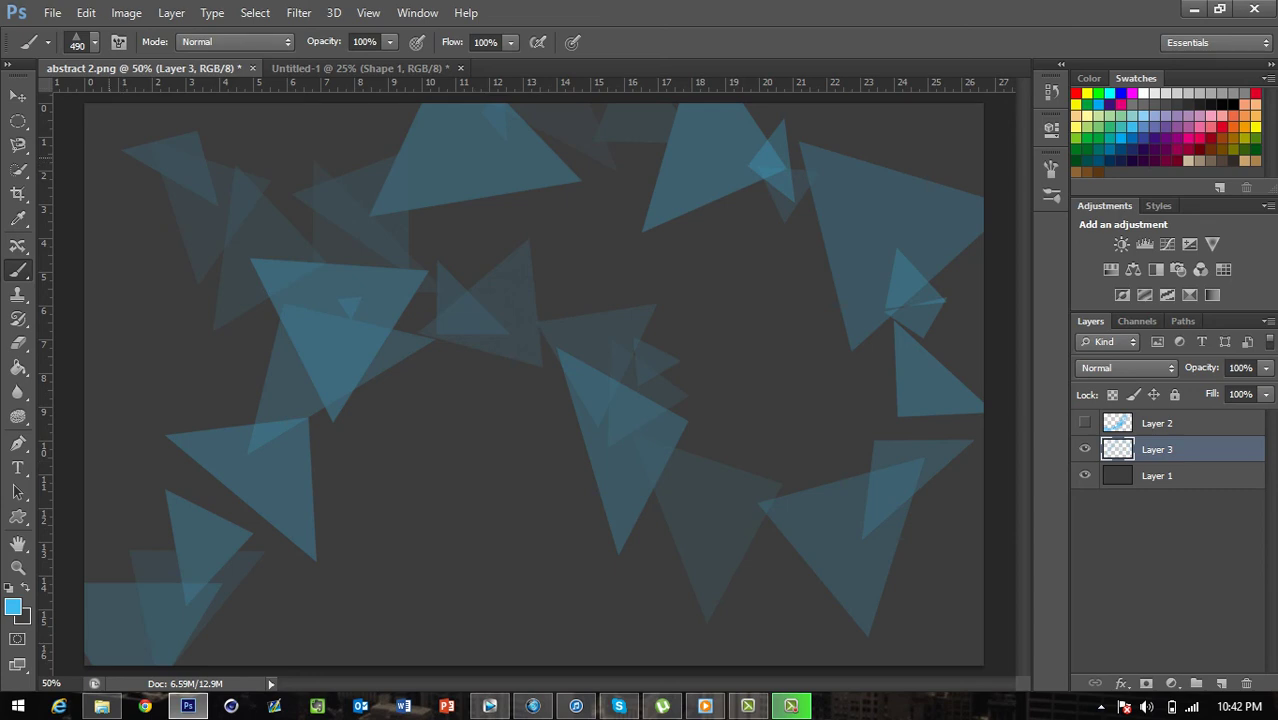
click(109, 157)
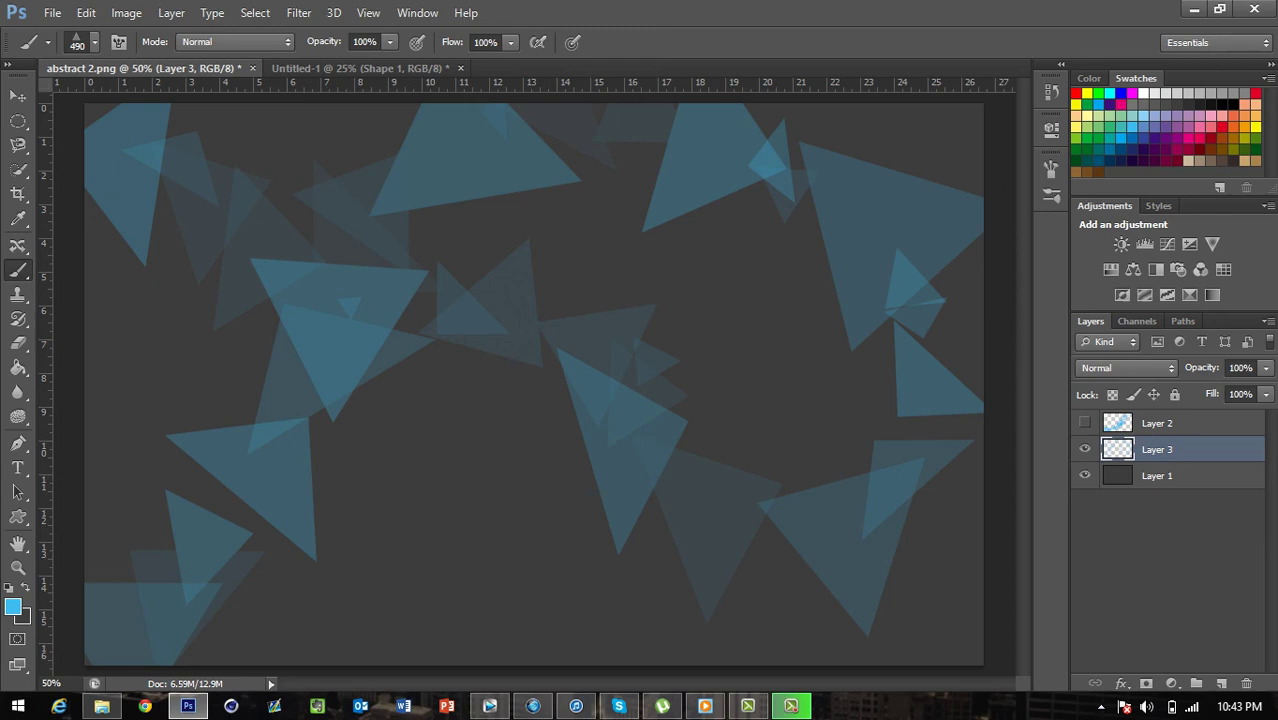
Step: Lower the opacity of the newly painted Layer 3 to 81%
drag(1203, 368, 1189, 368)
key(Return)
click(1160, 424)
click(1160, 450)
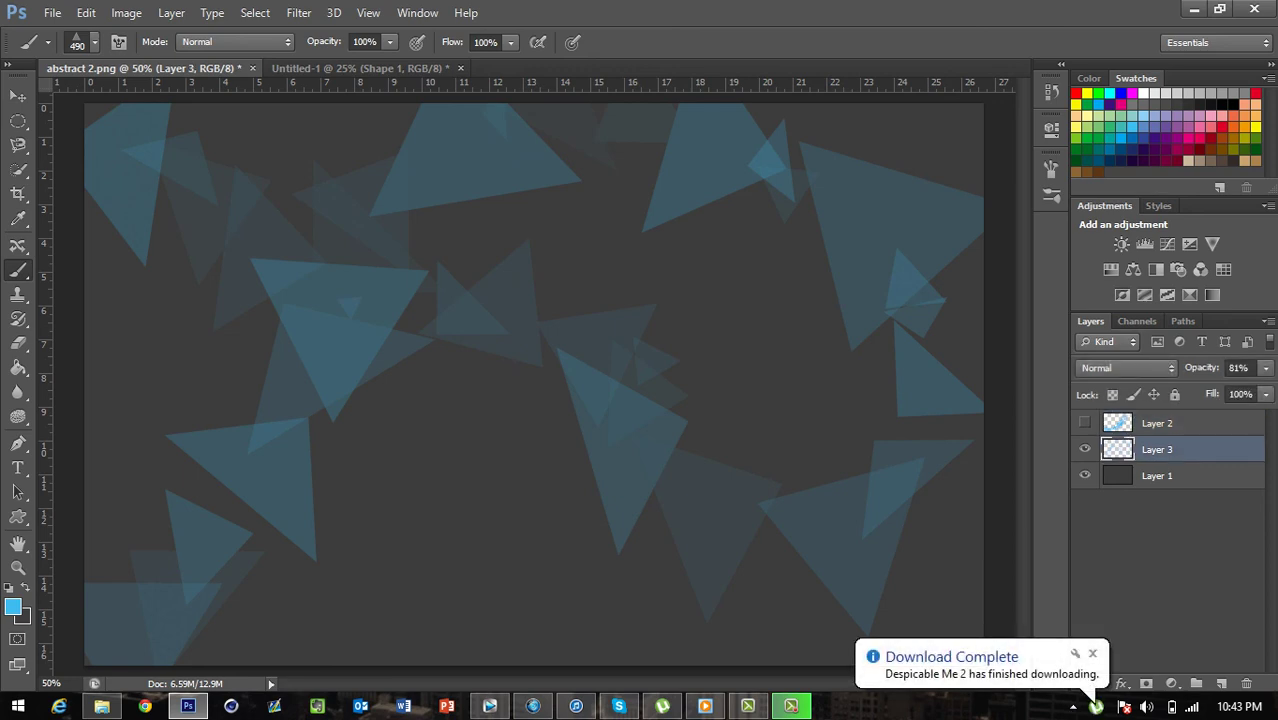
click(1160, 424)
click(1160, 450)
Step: Set Layer 3's opacity to 42% and paint another pass of triangles over the existing ones
drag(1251, 368, 1239, 368)
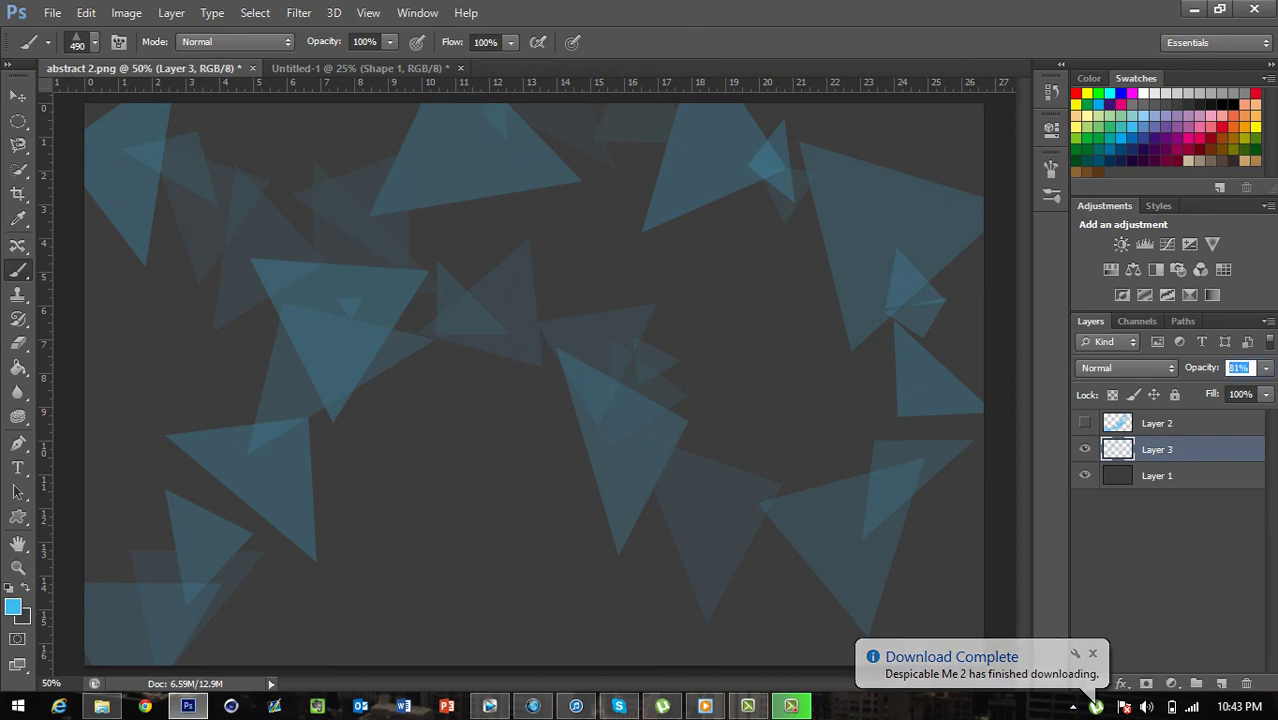
text(42)
key(Return)
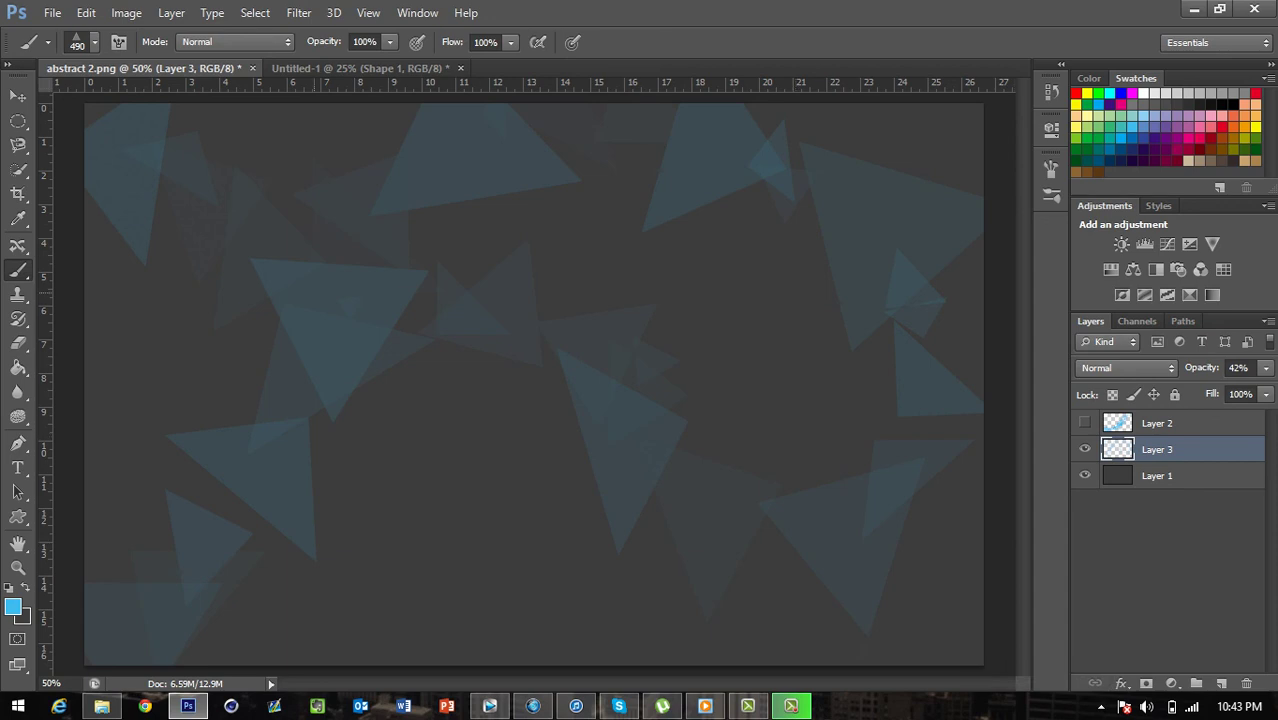
mouse_move(247, 208)
mouse_down()
mouse_move(600, 390)
mouse_move(940, 330)
mouse_move(500, 150)
mouse_move(150, 500)
mouse_up()
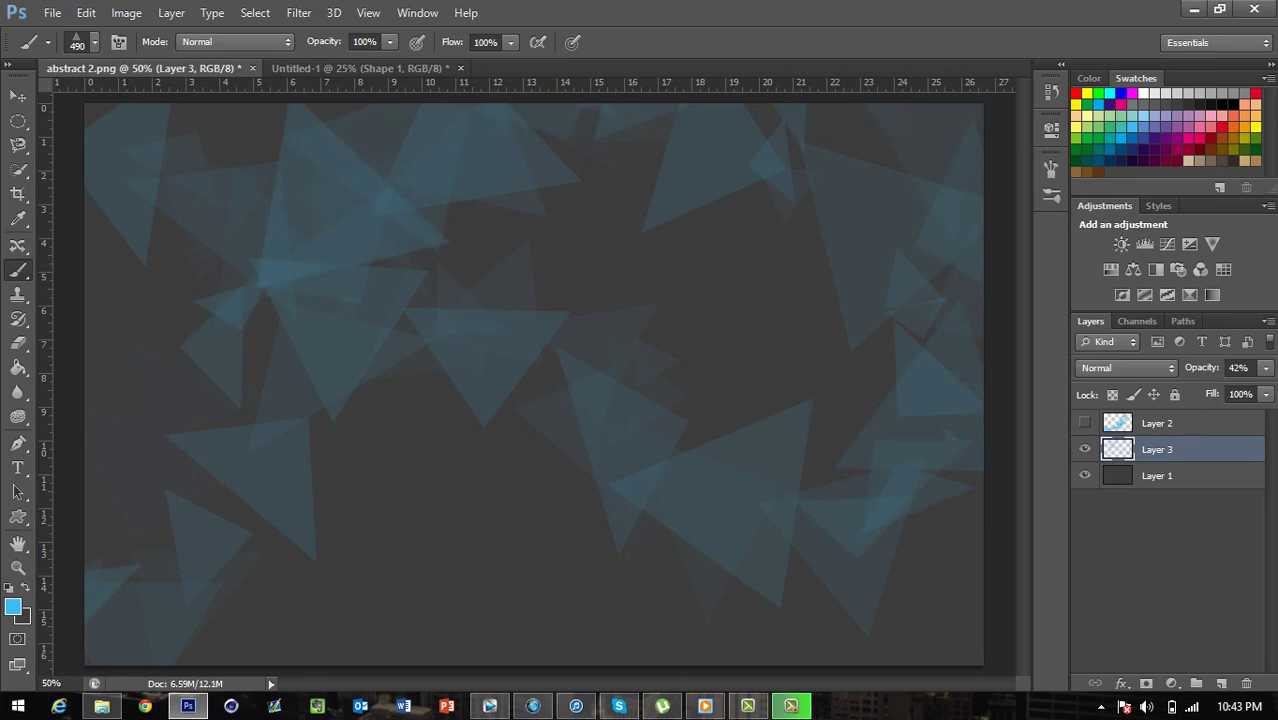
Step: Hide Layer 3 and show Layer 2
click(1085, 449)
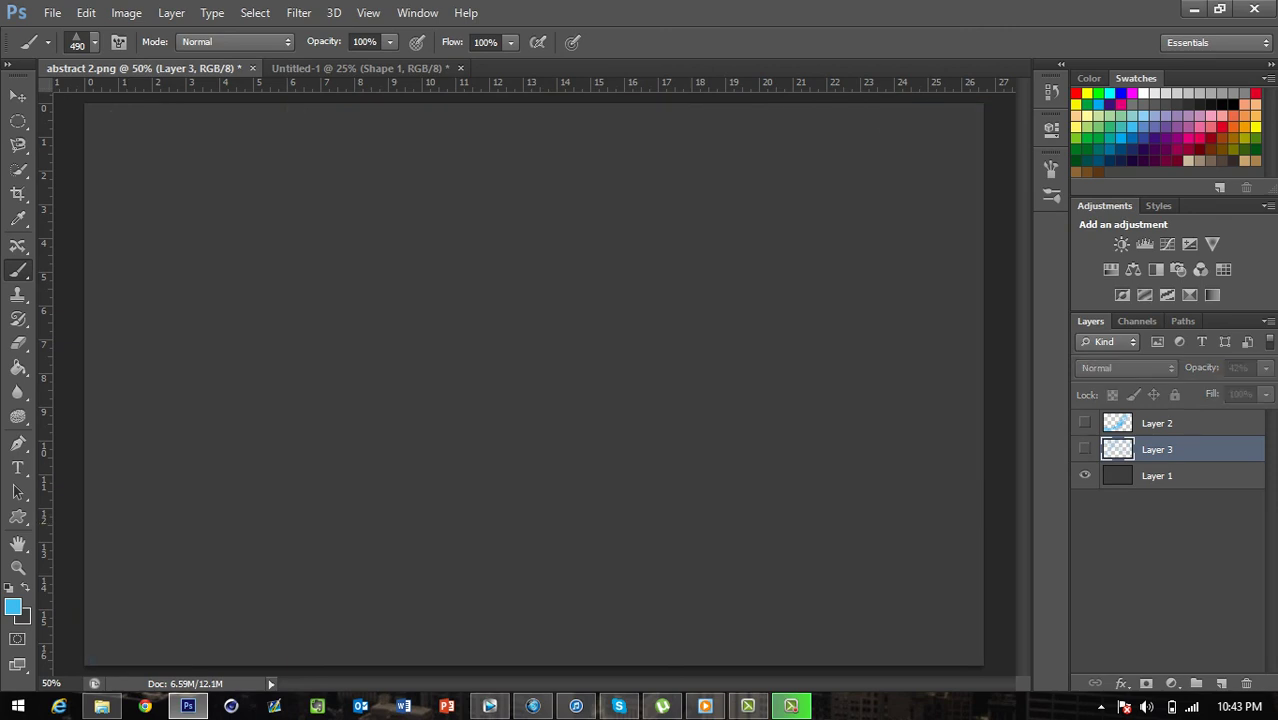
click(1085, 423)
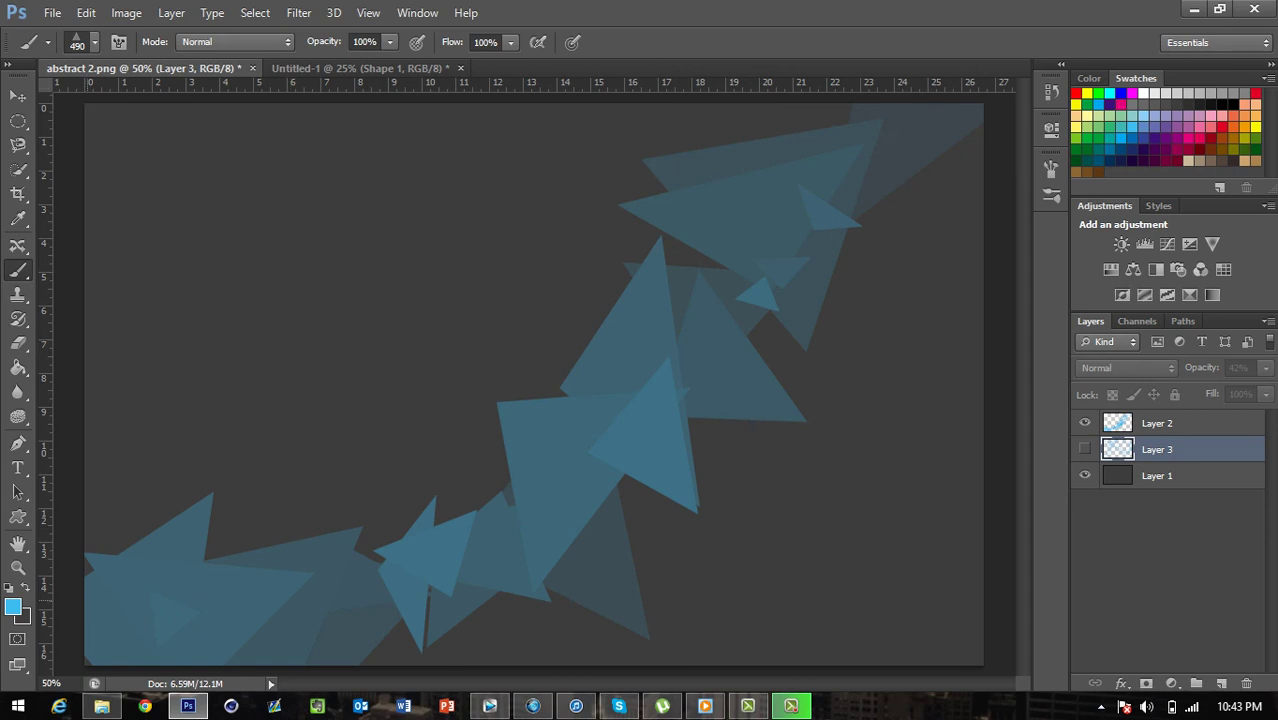